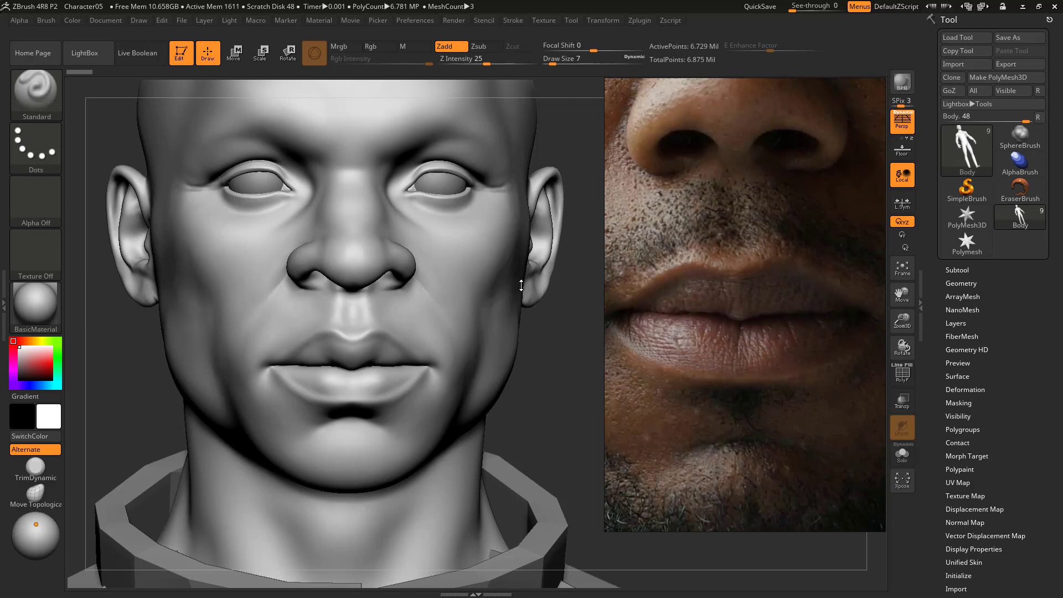
# - Try to divide the body mesh to add one more subdivision level
pyautogui.moveTo(558, 323)
pyautogui.mouseDown()
pyautogui.moveTo(490, 324)
pyautogui.moveTo(570, 324)
pyautogui.mouseUp()
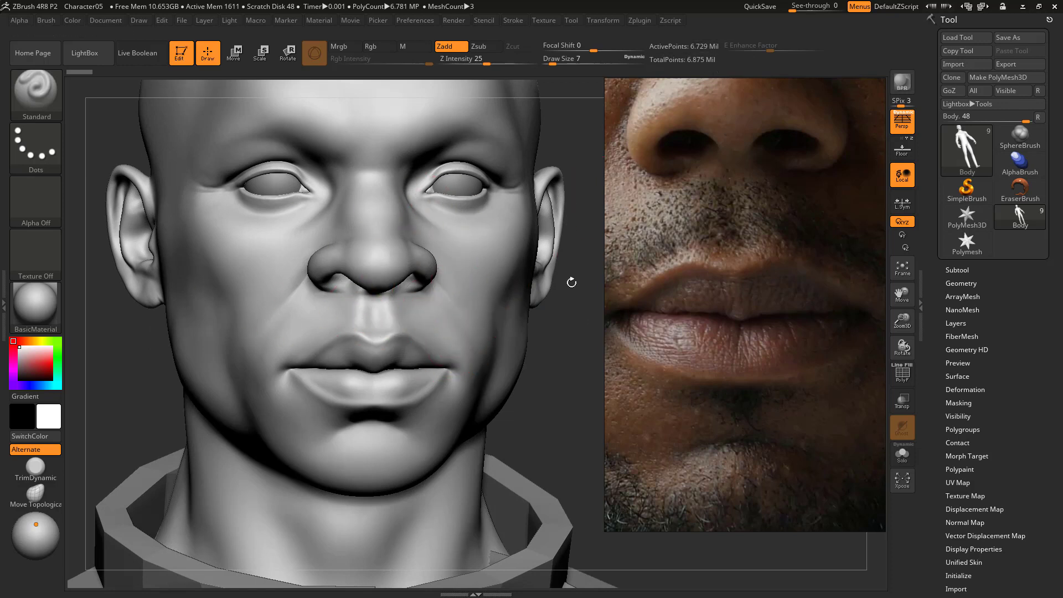
pyautogui.moveTo(556, 341); pyautogui.dragTo(531, 340)
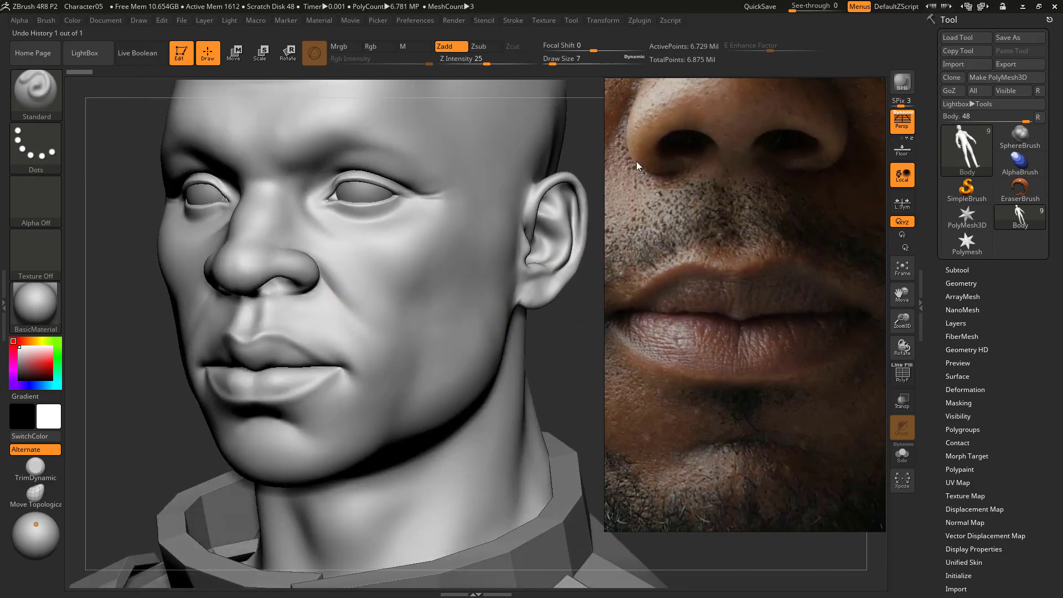
pyautogui.keyDown('shift'); pyautogui.moveTo(565, 349); pyautogui.dragTo(388, 299); pyautogui.keyUp('shift')
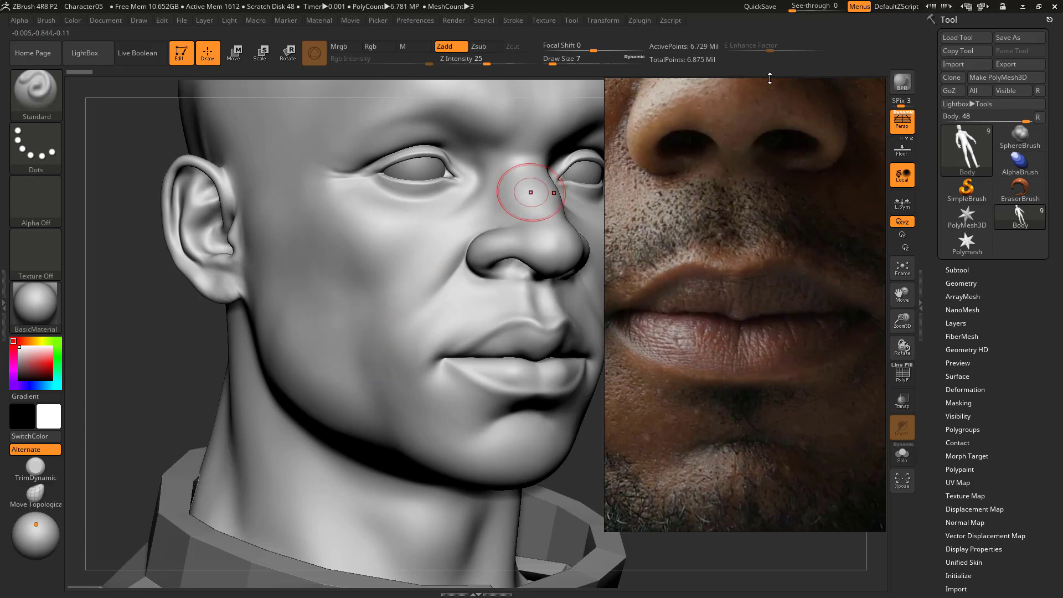
pyautogui.click(957, 284)
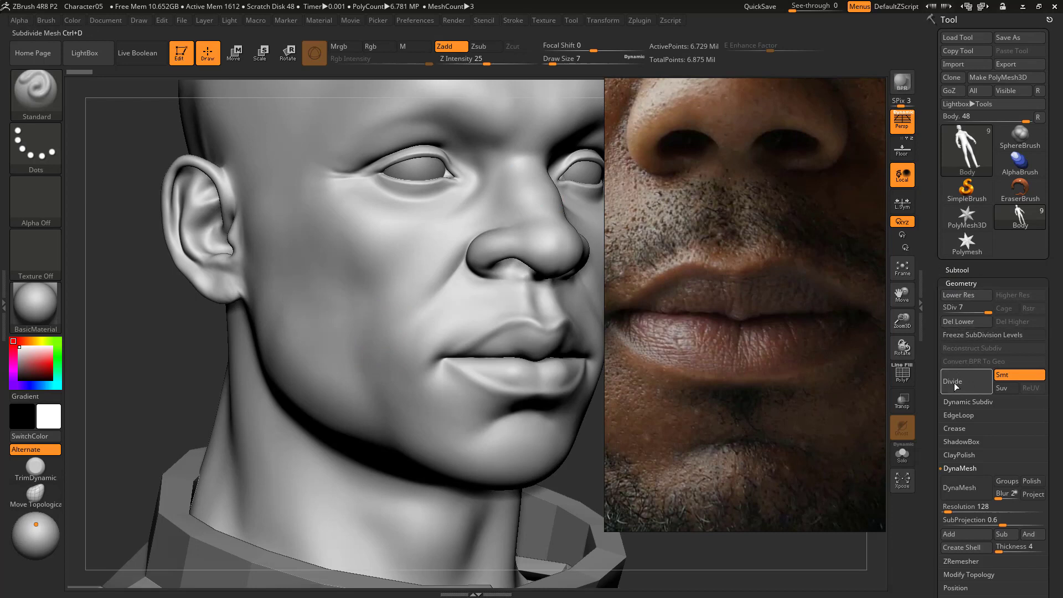
pyautogui.hotkey('ctrl', 'd')
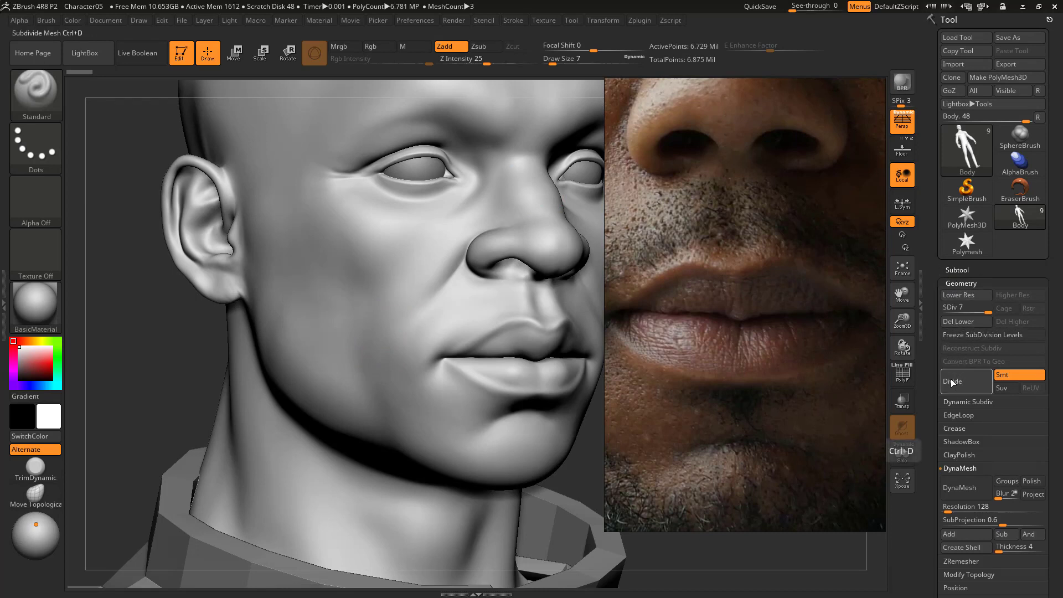
pyautogui.click(956, 382)
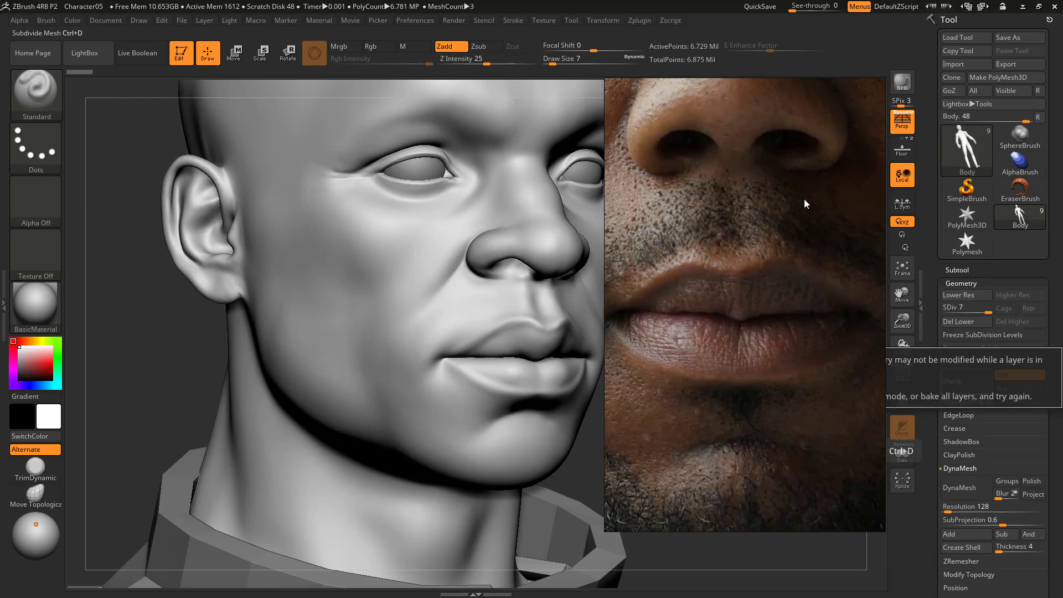
# - Turn off recording mode for the untitled layer of the body mesh
pyautogui.moveTo(777, 239); pyautogui.dragTo(625, 228)
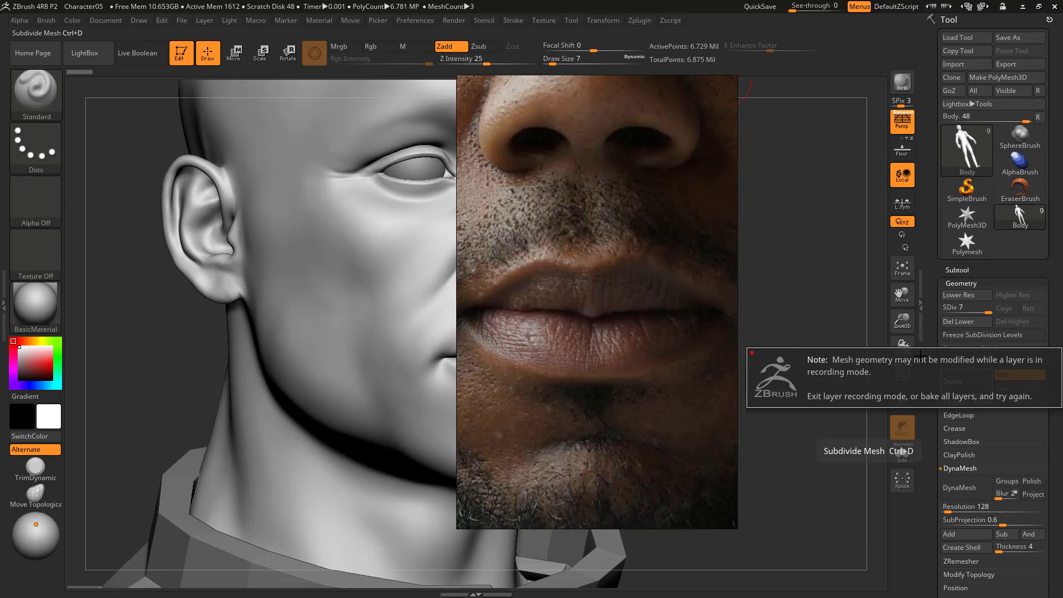
pyautogui.scroll(-5, 964, 390)
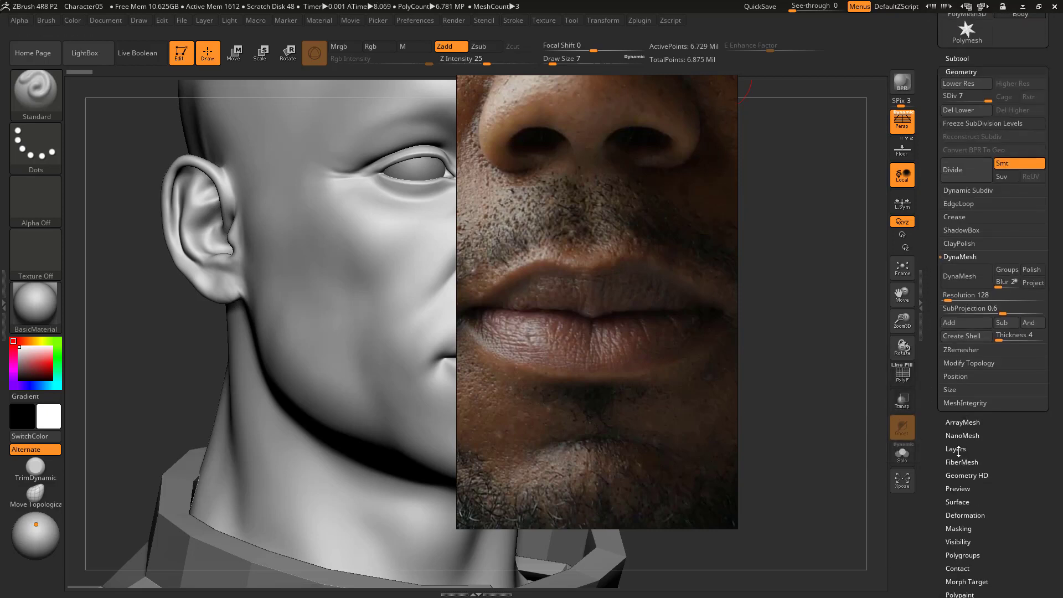
pyautogui.click(963, 450)
pyautogui.moveTo(1044, 140)
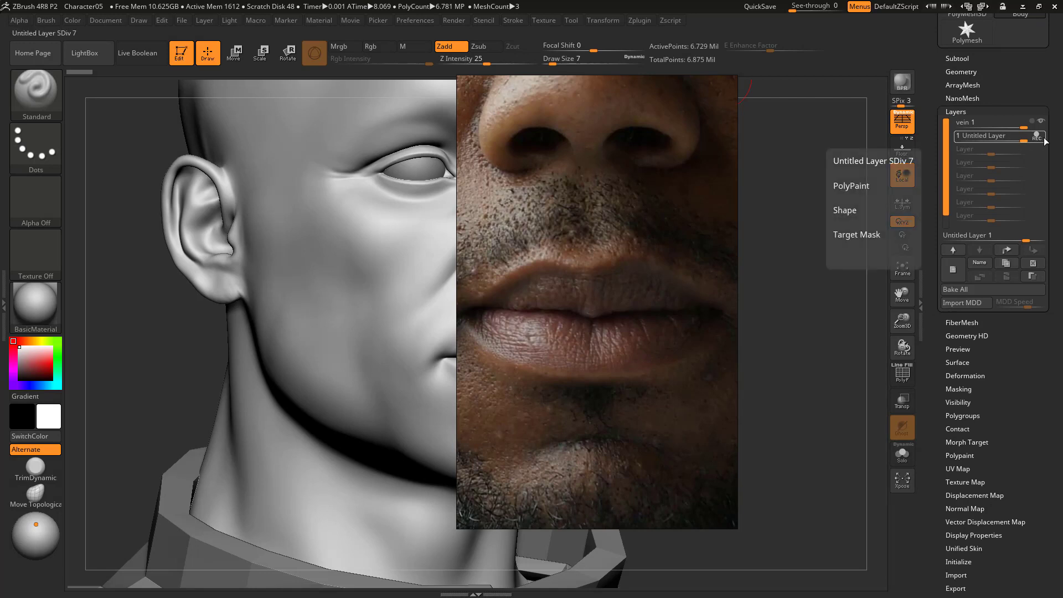
pyautogui.scroll(5, 954, 227)
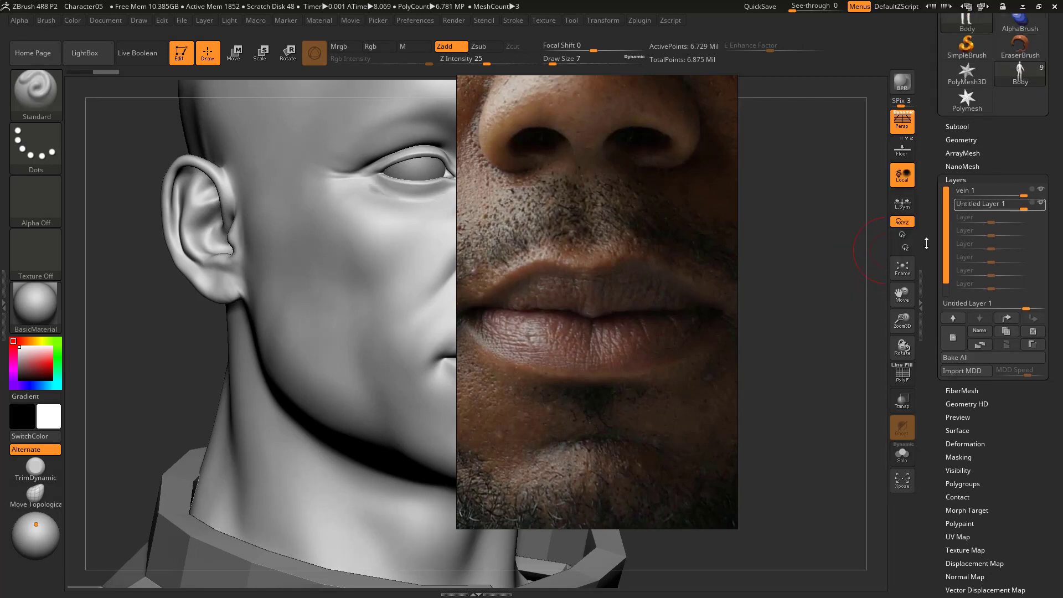
# - Divide the body mesh to subdivision level 8 and set the reference photo back beside the face
pyautogui.click(955, 233)
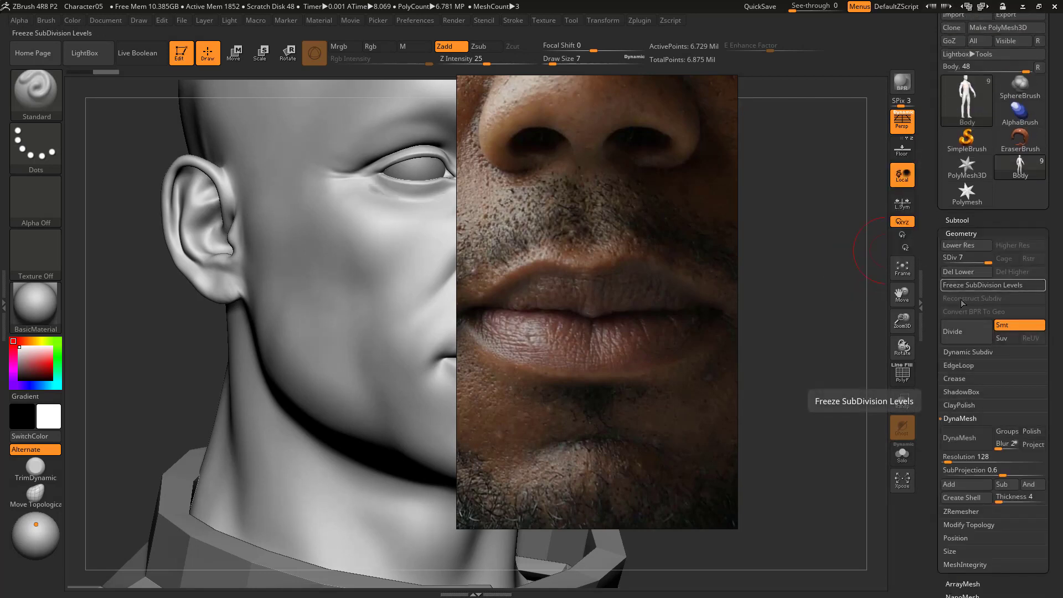
pyautogui.hotkey('ctrl', 'd')
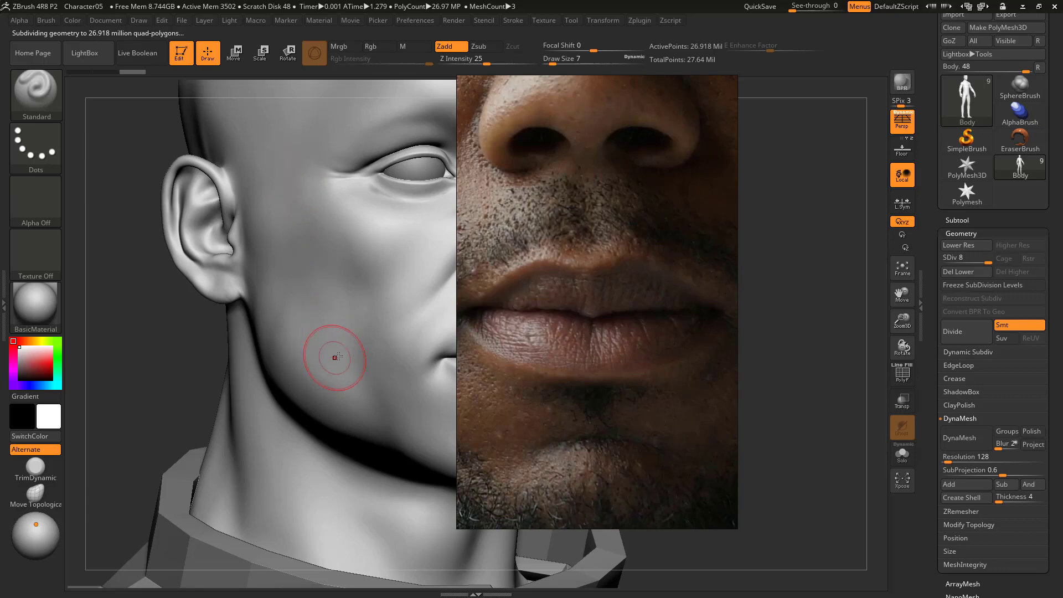
pyautogui.moveTo(632, 301)
pyautogui.mouseDown()
pyautogui.moveTo(783, 334)
pyautogui.moveTo(779, 310)
pyautogui.moveTo(761, 311)
pyautogui.mouseUp()
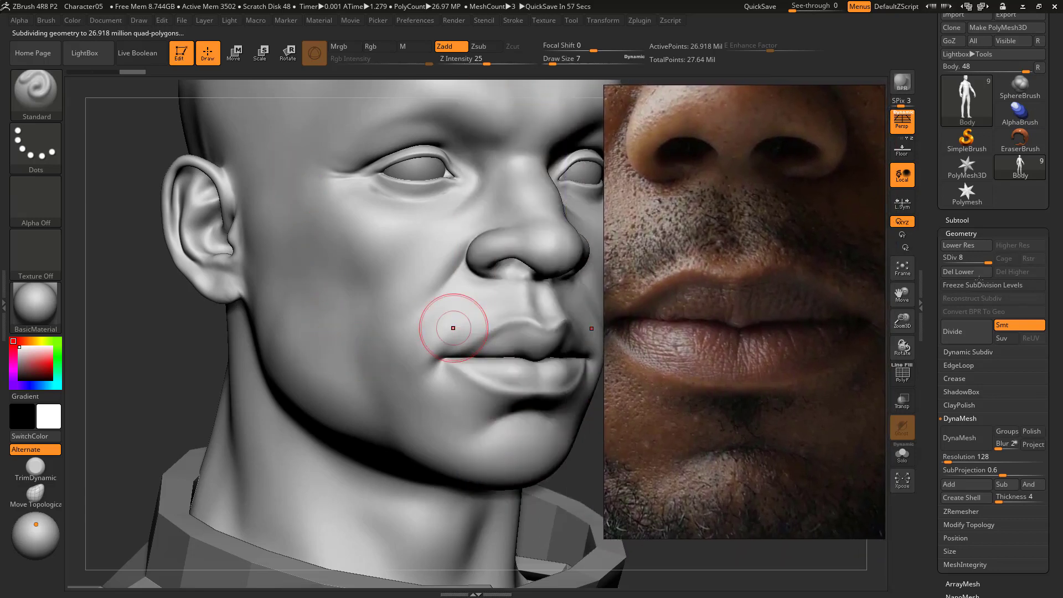
# - Add a new sculpting layer to the body mesh and name it "lip 1"
pyautogui.click(965, 234)
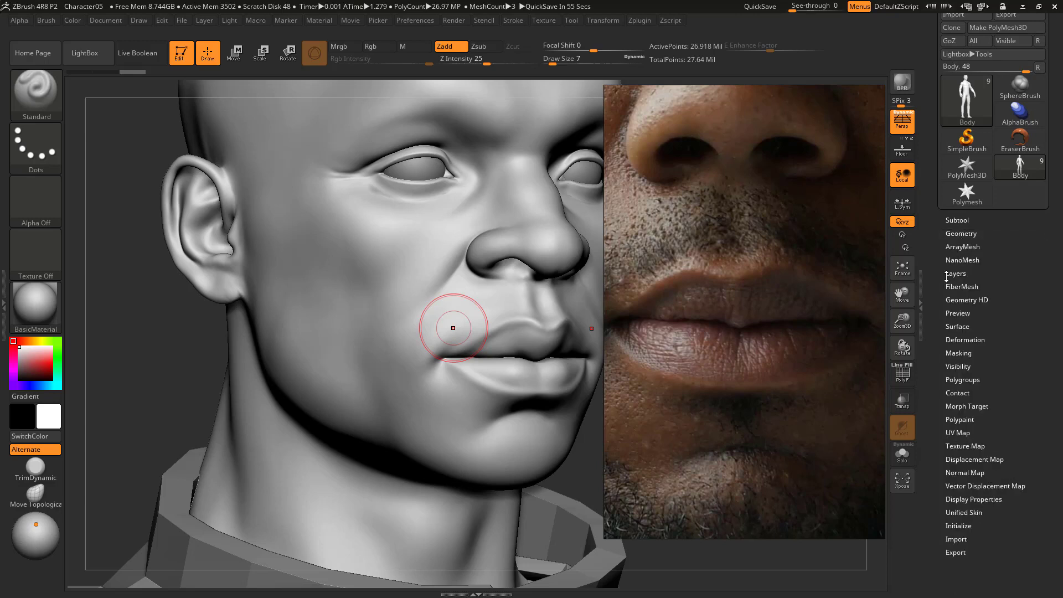
pyautogui.click(957, 273)
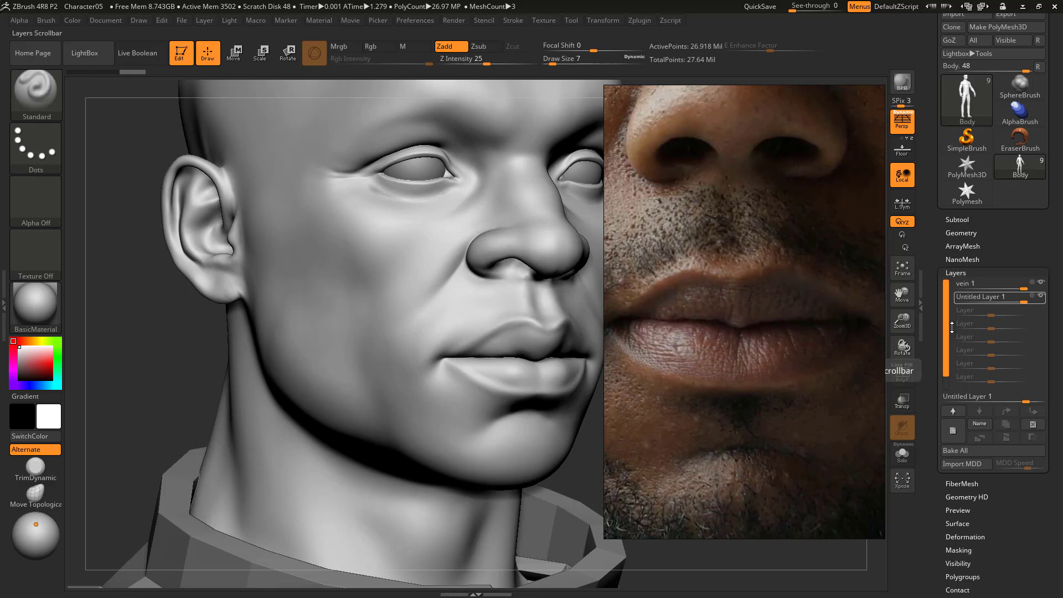
pyautogui.click(964, 430)
pyautogui.click(979, 424)
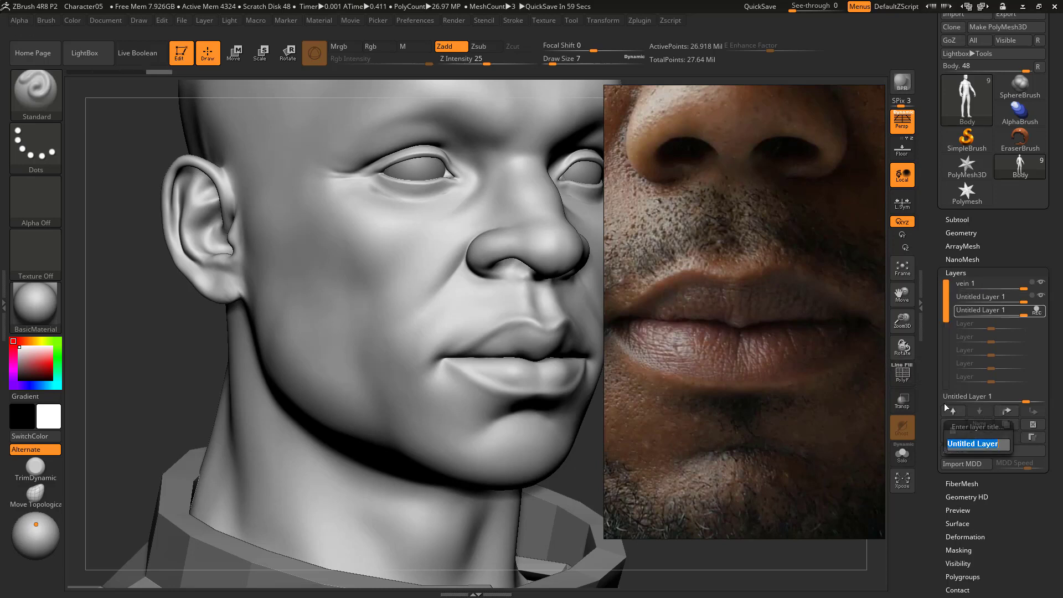
pyautogui.write('lip 1')
pyautogui.press('Return')
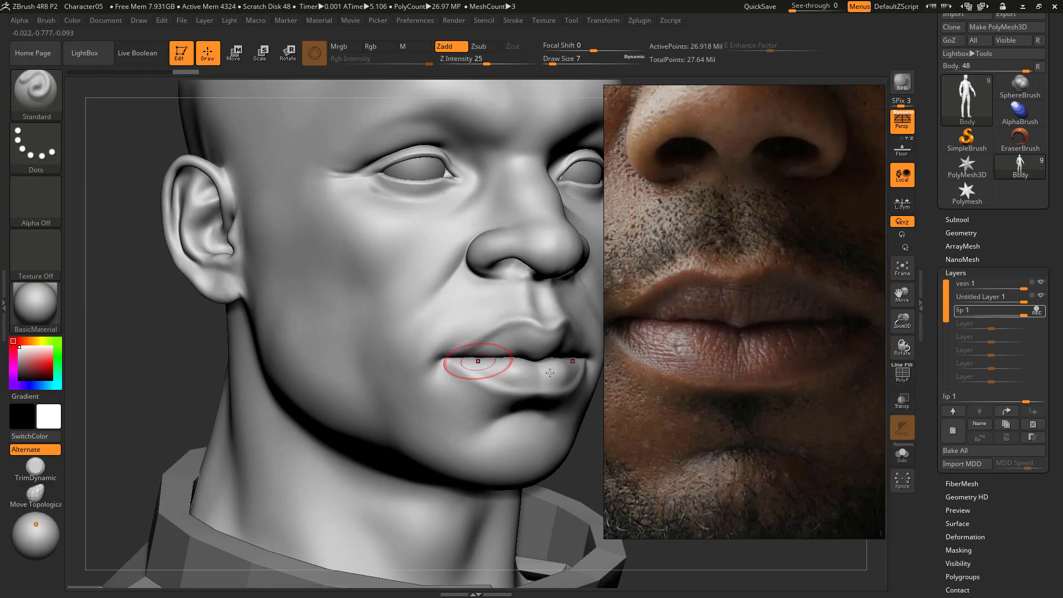
pyautogui.click(956, 272)
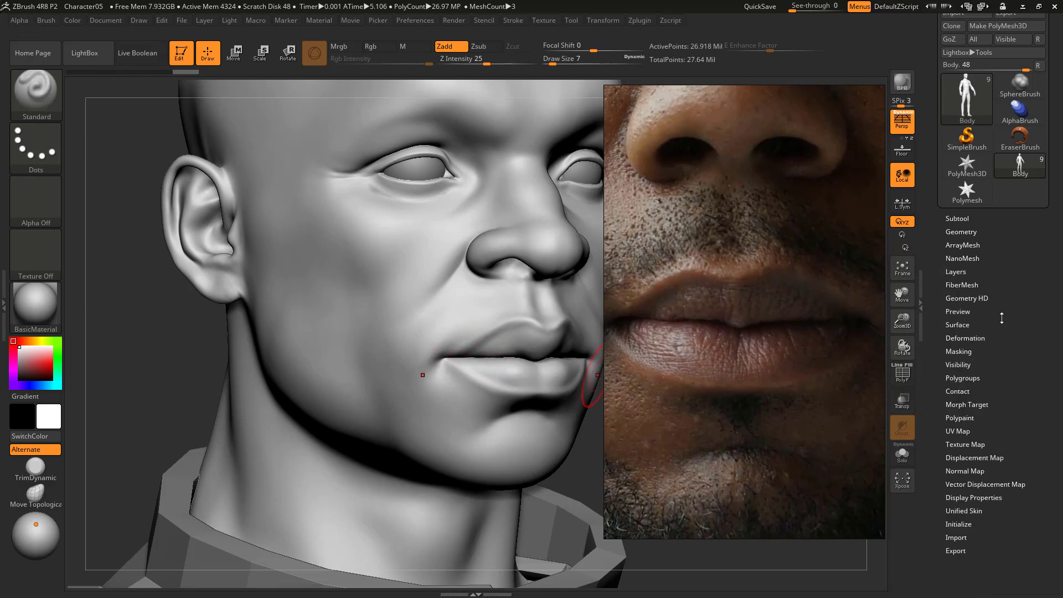
# - Examine the mouth from the front and bring the grayscale close-up of lips into the reference view
pyautogui.keyDown('shift'); pyautogui.moveTo(190, 332); pyautogui.dragTo(251, 343); pyautogui.keyUp('shift')
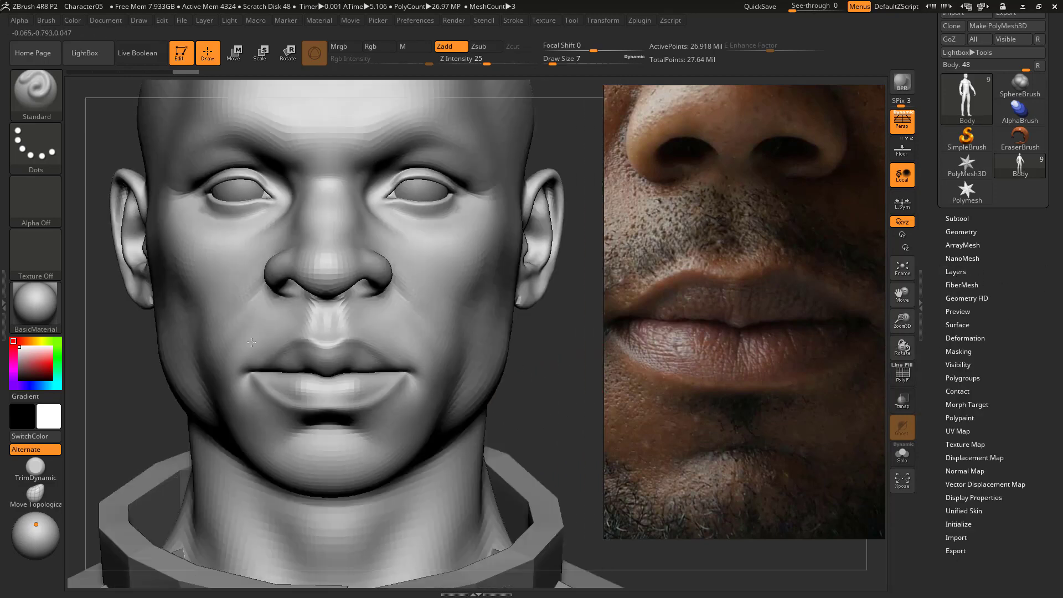
pyautogui.moveTo(578, 354)
pyautogui.mouseDown()
pyautogui.moveTo(562, 354)
pyautogui.moveTo(583, 350)
pyautogui.moveTo(577, 384)
pyautogui.moveTo(553, 374)
pyautogui.mouseUp()
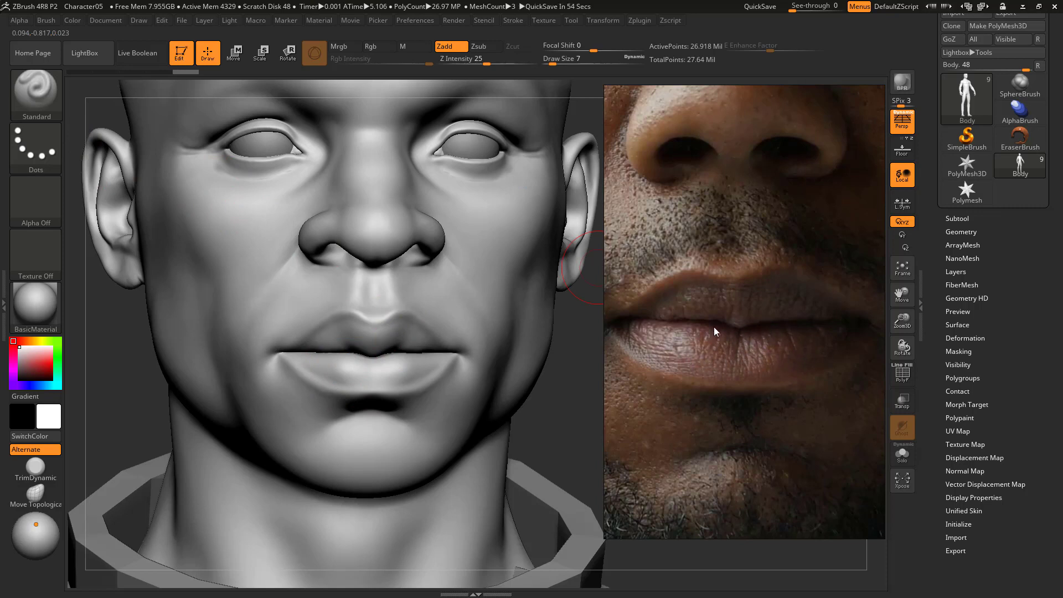
pyautogui.moveTo(722, 305); pyautogui.dragTo(1062, 310, button='middle')
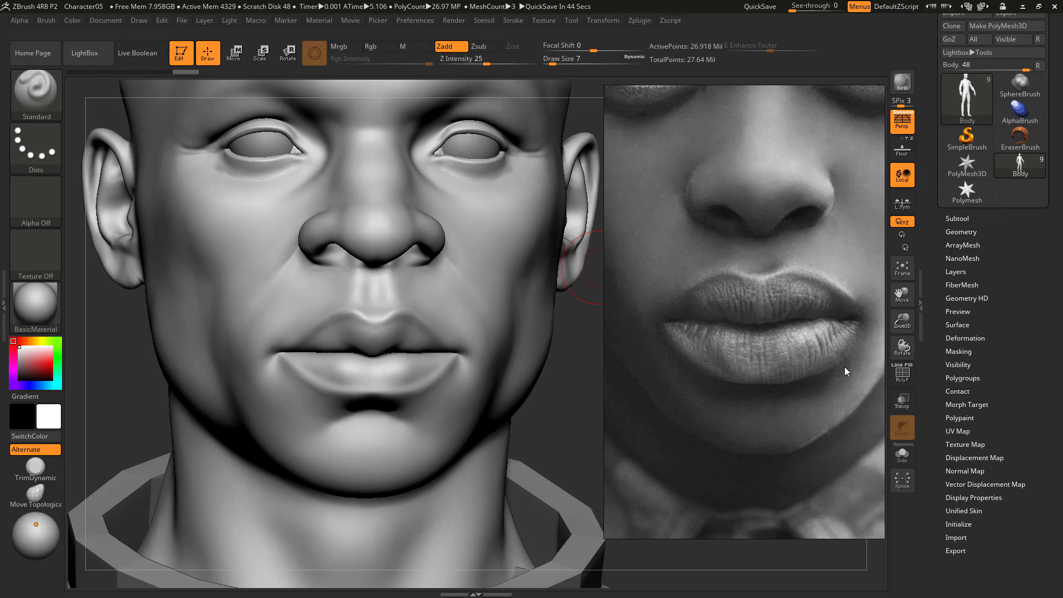
pyautogui.moveTo(579, 395); pyautogui.dragTo(557, 403)
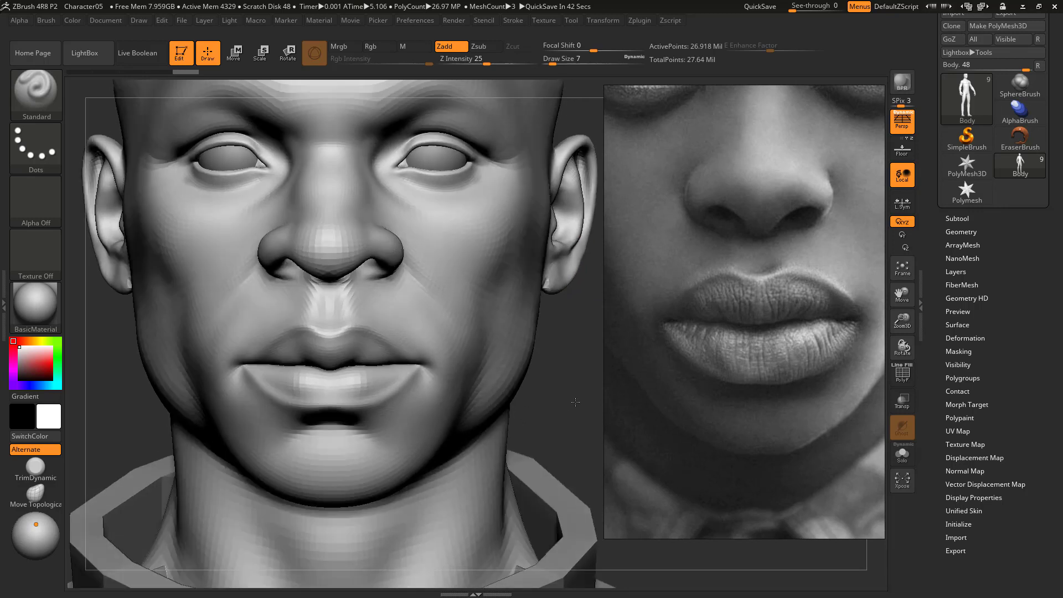
# - Select the DamStandard brush for carving fine creases
pyautogui.click(43, 99)
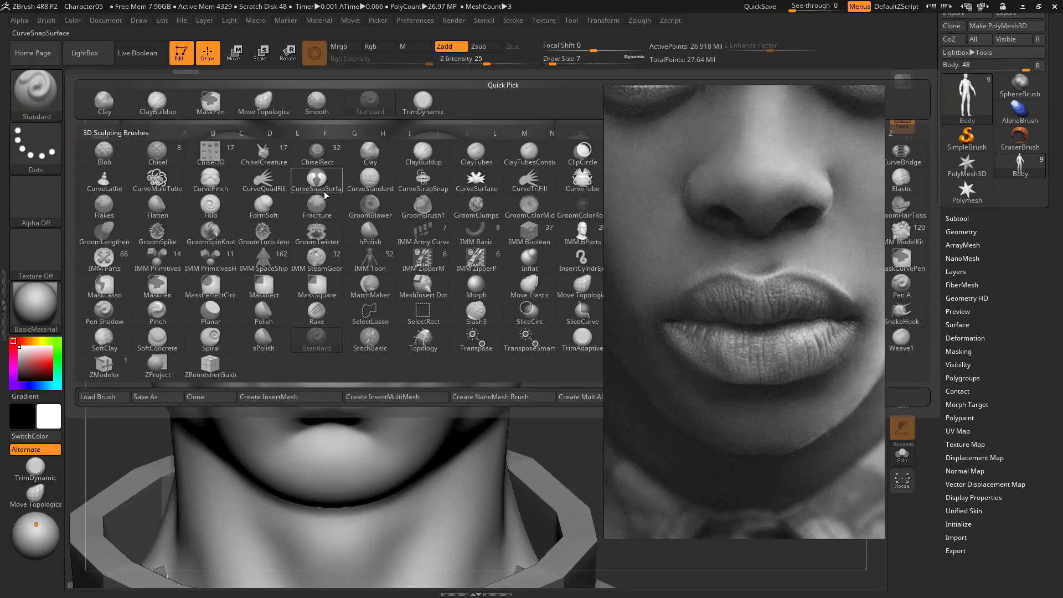
pyautogui.press('m')
pyautogui.press('v')
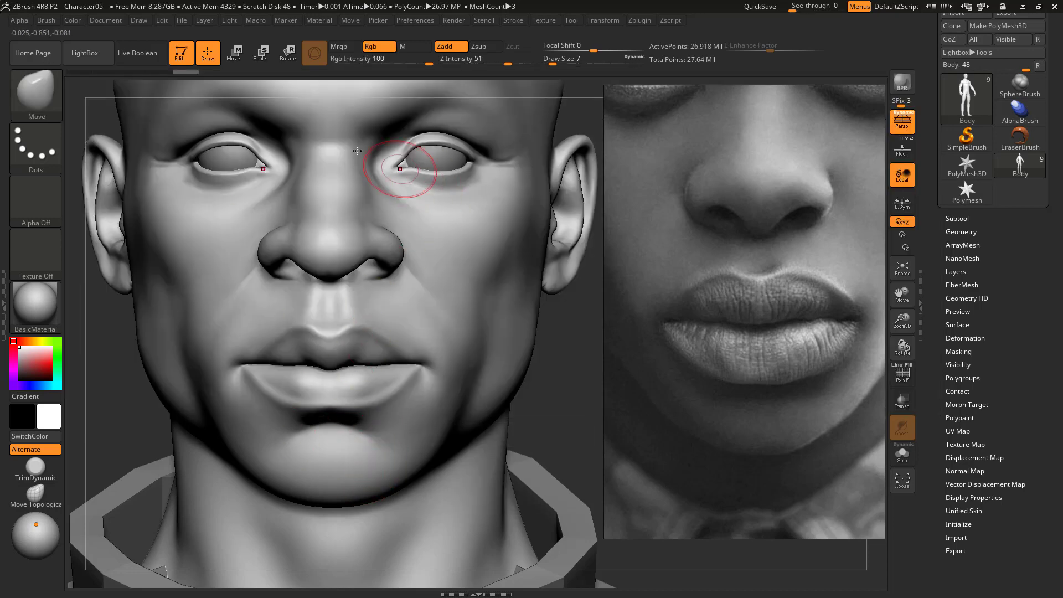
pyautogui.press('b')
pyautogui.press('d')
pyautogui.press('s')
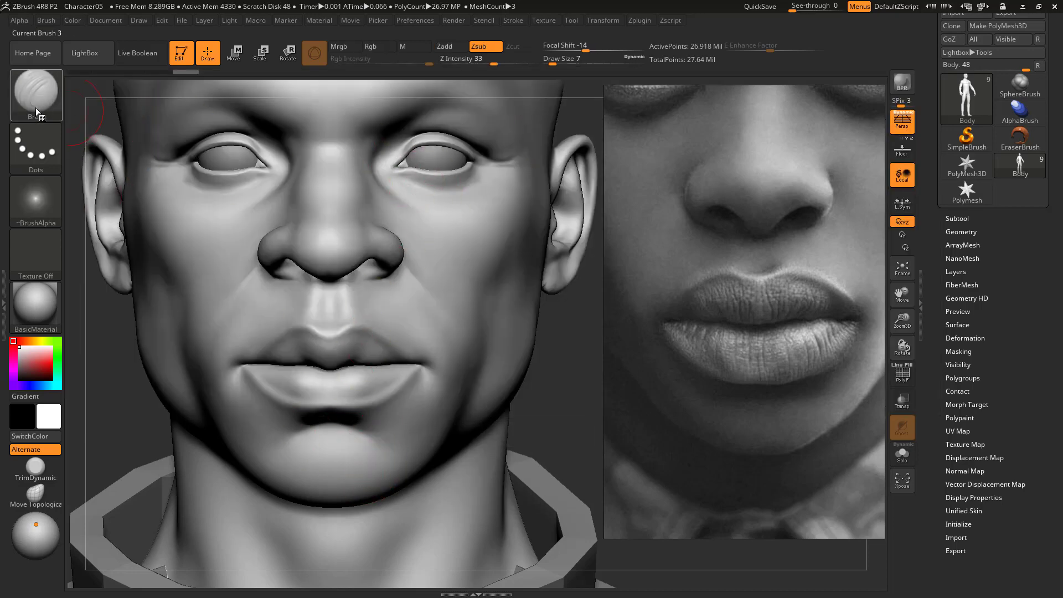
# - Lower the body mesh by one subdivision level and start carving vertical creases in the lower lip with draw size 3
pyautogui.moveTo(591, 347)
pyautogui.keyDown('alt'); pyautogui.mouseDown()
pyautogui.moveTo(581, 314)
pyautogui.moveTo(601, 340)
pyautogui.moveTo(470, 522)
pyautogui.moveTo(540, 540)
pyautogui.mouseUp(); pyautogui.keyUp('alt')
pyautogui.hotkey('shift', 'd')
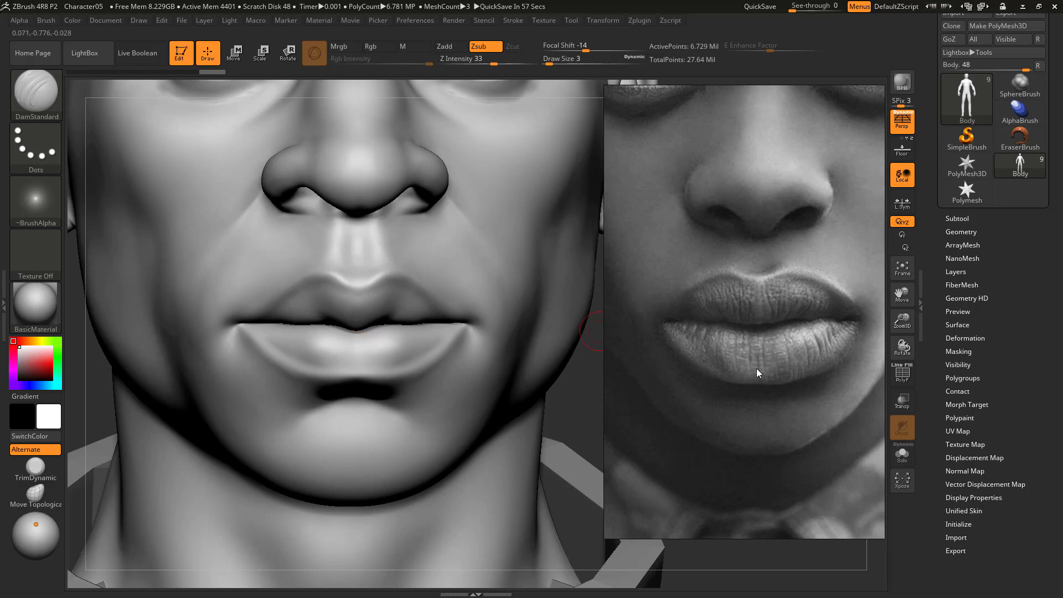
pyautogui.moveTo(387, 349); pyautogui.dragTo(385, 358)
pyautogui.moveTo(577, 382); pyautogui.dragTo(590, 370)
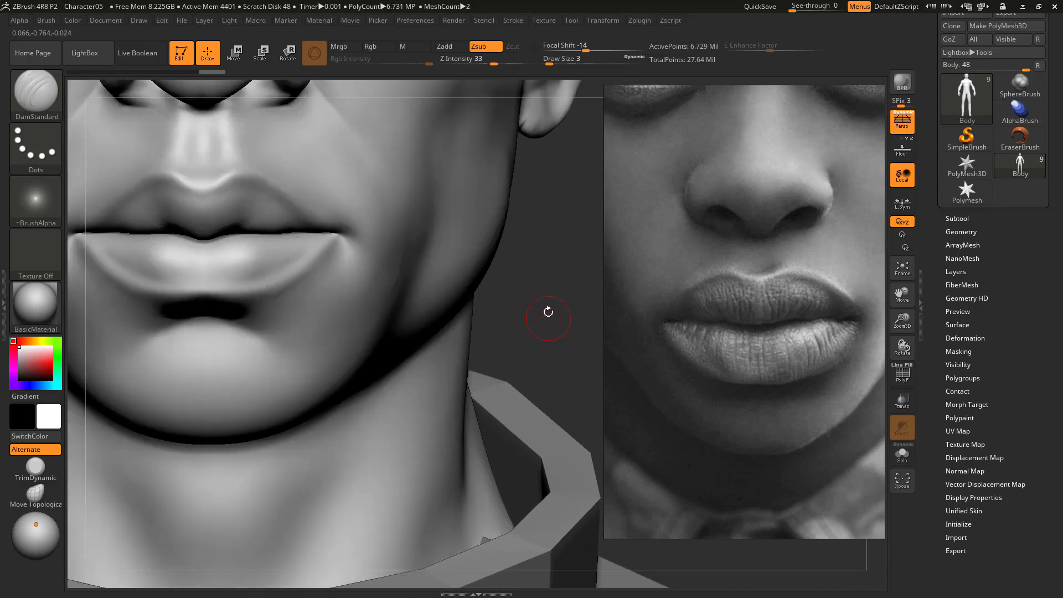
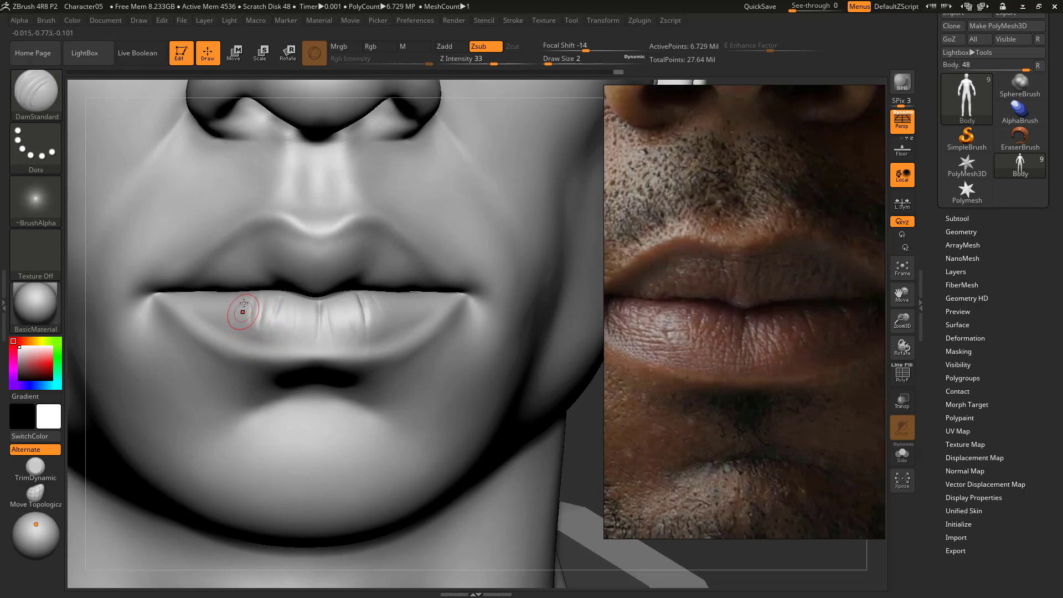
# - Undo the last lower-lip stroke and carve a vertical crease between the lip's middle and the character's right mouth corner
pyautogui.press('ctrl')
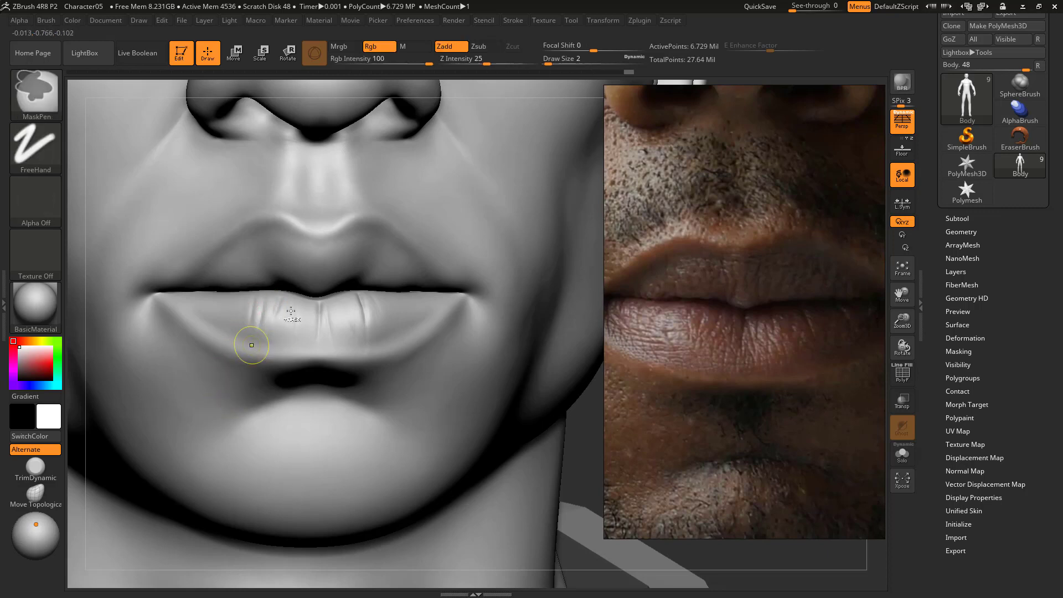
pyautogui.hotkey('ctrl', 'z')
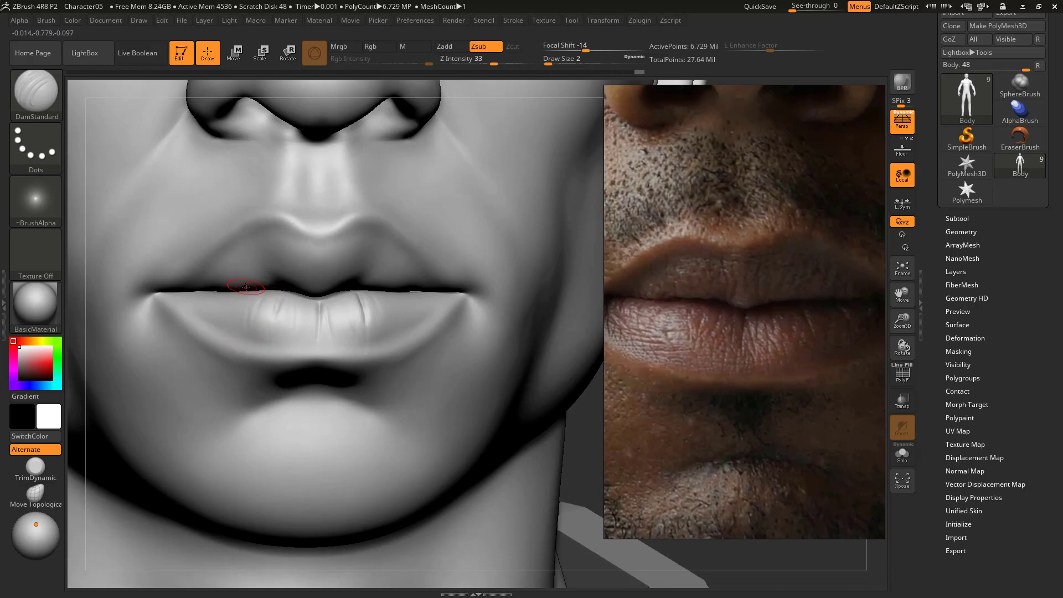
pyautogui.moveTo(246, 297); pyautogui.dragTo(245, 330)
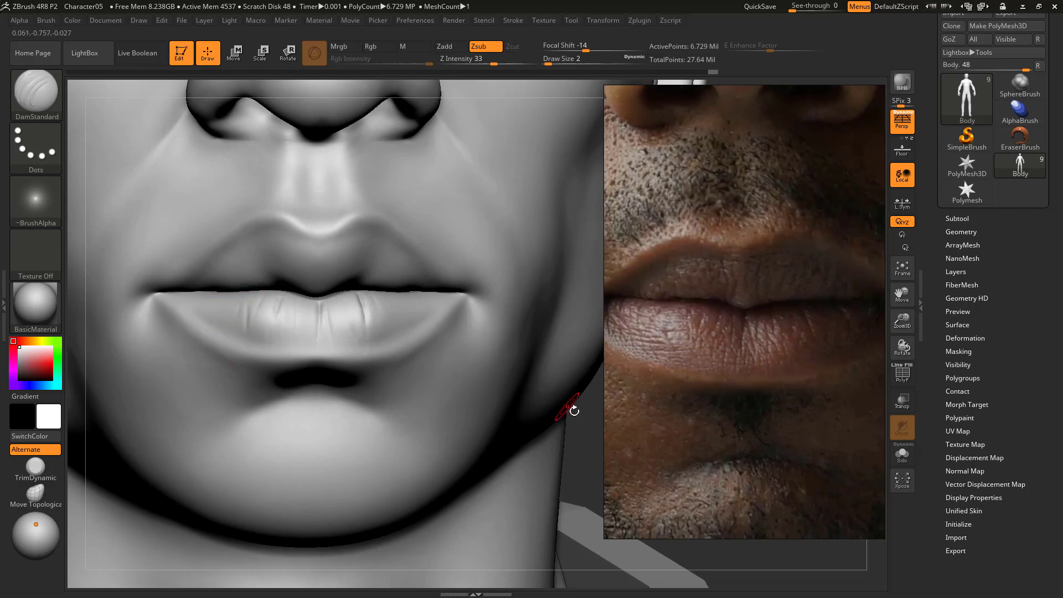
# - Carve more fine vertical wrinkles along the lower lip, extending them from the middle towards both mouth corners
pyautogui.moveTo(574, 410); pyautogui.dragTo(498, 350)
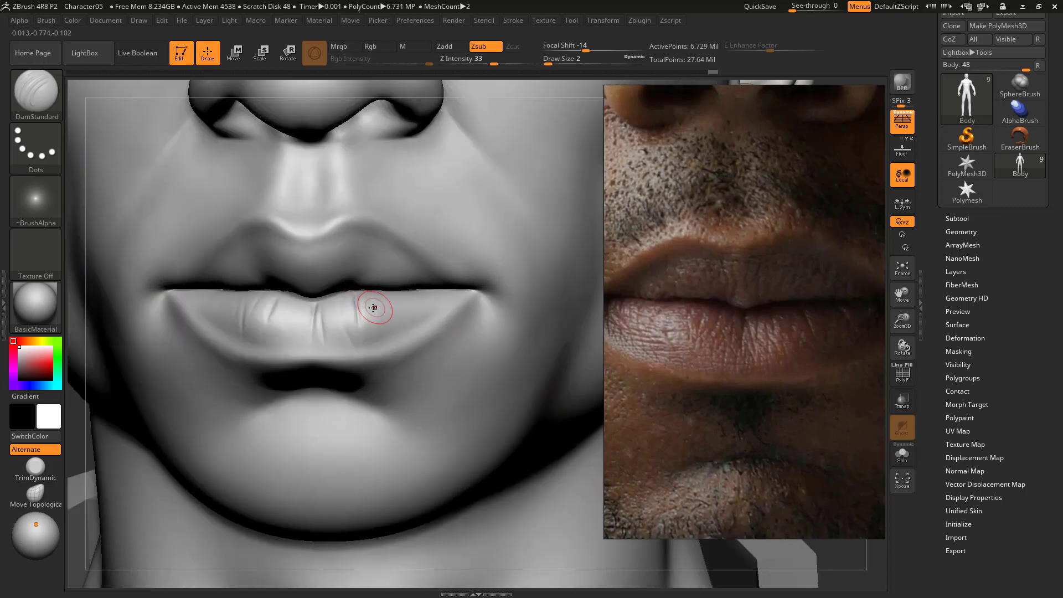
pyautogui.moveTo(395, 294); pyautogui.dragTo(398, 303)
pyautogui.moveTo(390, 294)
pyautogui.mouseDown()
pyautogui.moveTo(402, 314)
pyautogui.moveTo(428, 323)
pyautogui.moveTo(378, 309)
pyautogui.mouseUp()
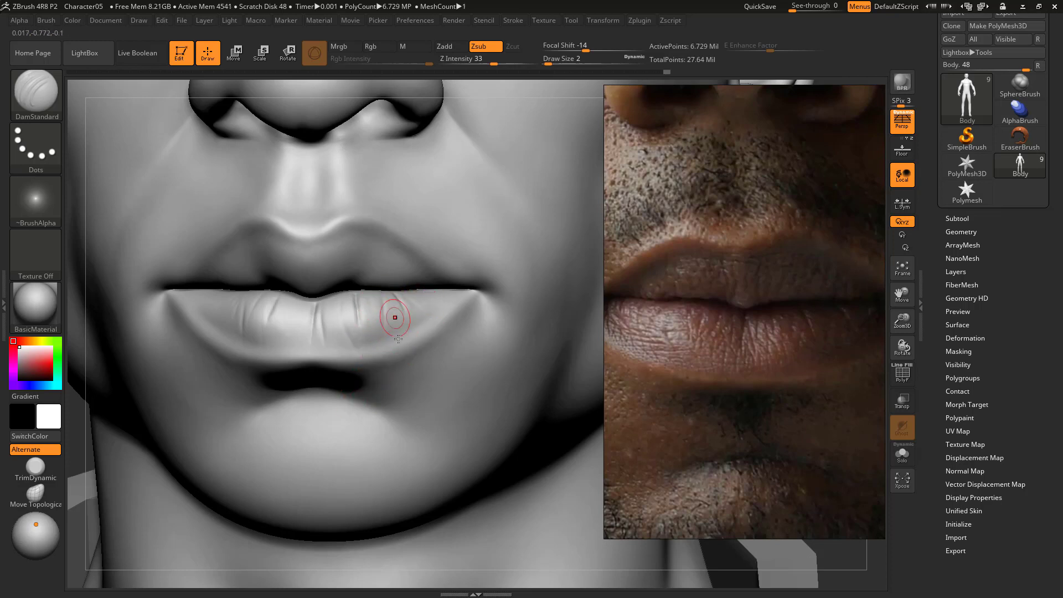
pyautogui.moveTo(85, 445); pyautogui.dragTo(308, 310)
pyautogui.moveTo(487, 392); pyautogui.dragTo(524, 394)
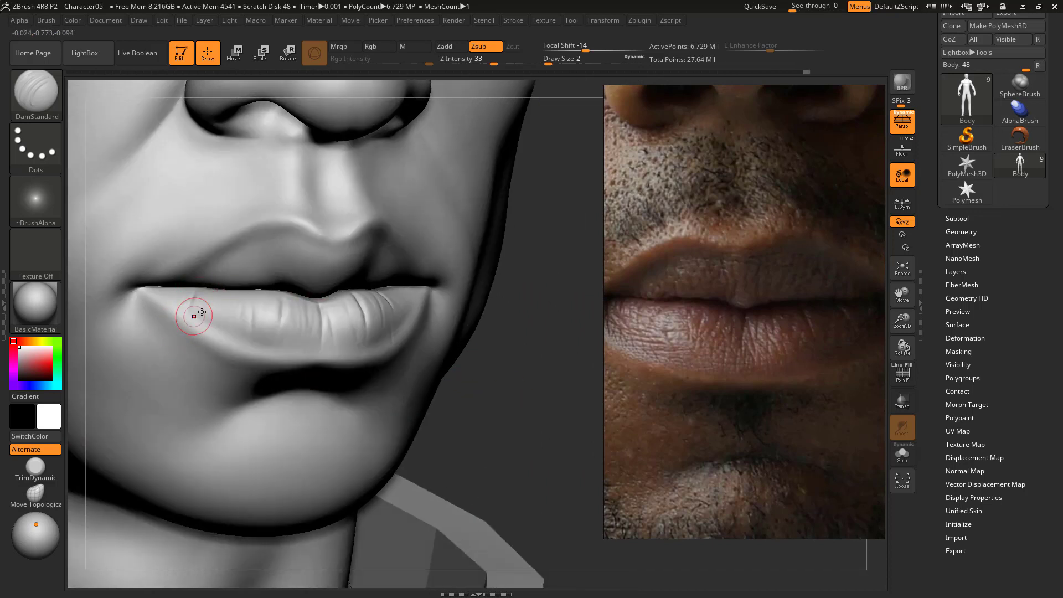
pyautogui.moveTo(216, 299); pyautogui.dragTo(216, 325)
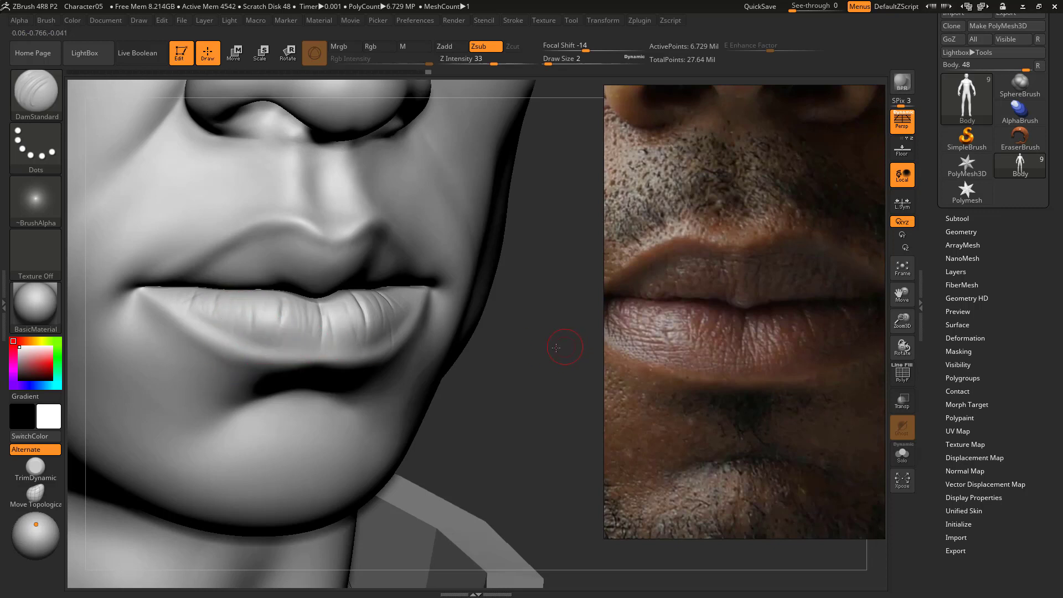
# - Carve fine horizontal creases across the middle of the lower lip near its bottom edge with a smaller brush
pyautogui.moveTo(556, 348)
pyautogui.mouseDown()
pyautogui.moveTo(512, 346)
pyautogui.moveTo(526, 346)
pyautogui.moveTo(514, 366)
pyautogui.mouseUp()
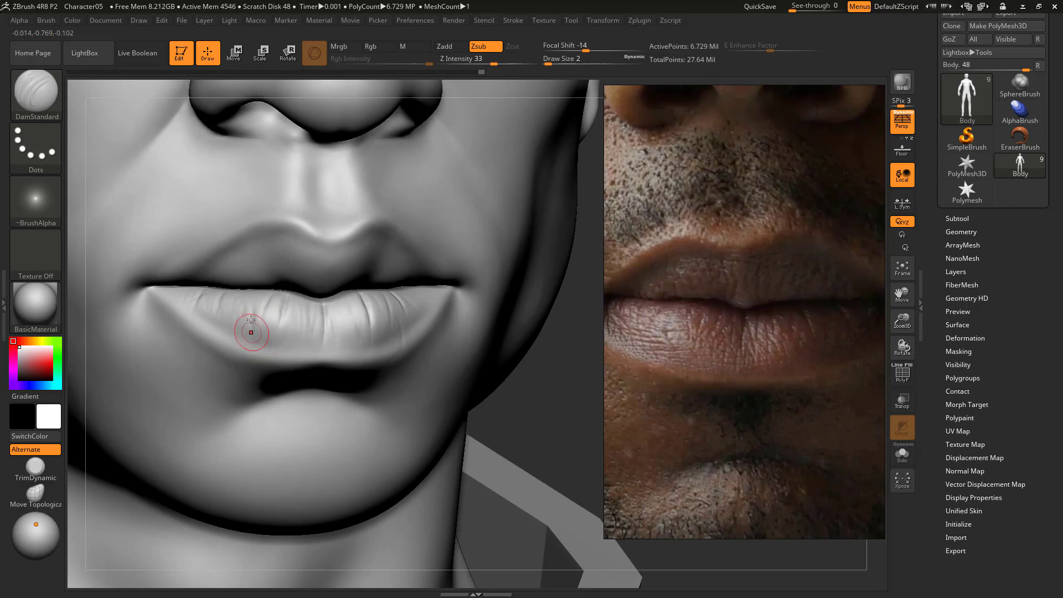
pyautogui.keyDown('shift'); pyautogui.moveTo(537, 352); pyautogui.dragTo(527, 356); pyautogui.keyUp('shift')
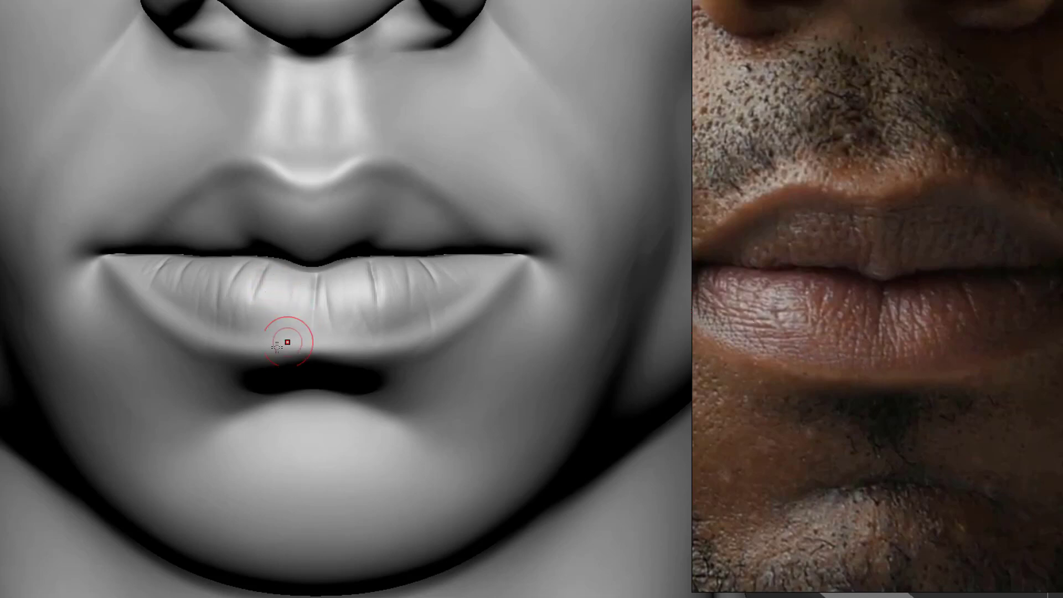
pyautogui.press('s')
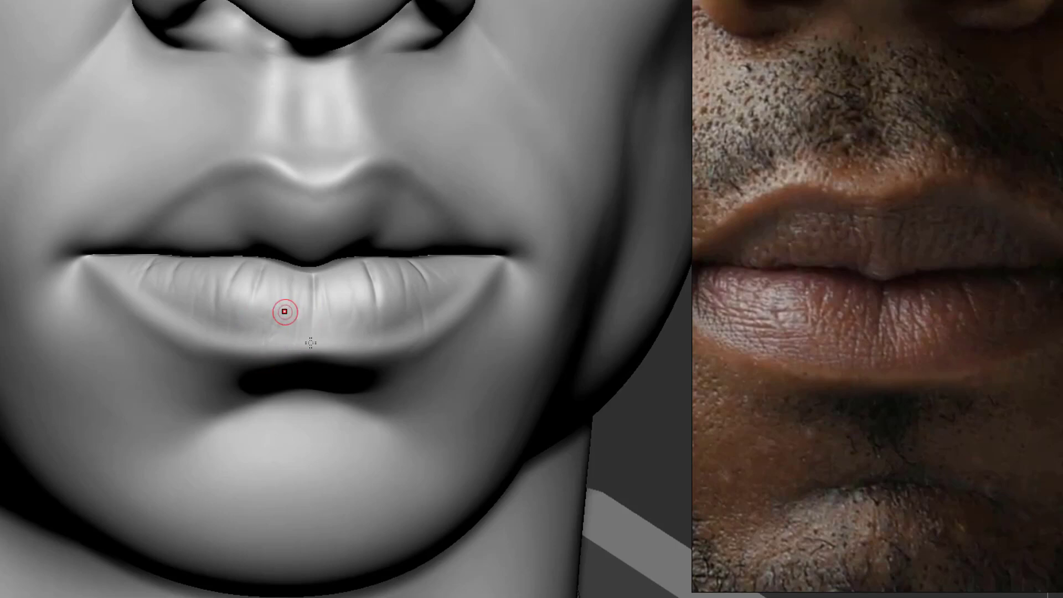
pyautogui.moveTo(307, 334)
pyautogui.mouseDown()
pyautogui.moveTo(261, 333)
pyautogui.moveTo(347, 332)
pyautogui.moveTo(370, 294)
pyautogui.moveTo(356, 316)
pyautogui.moveTo(372, 344)
pyautogui.moveTo(338, 317)
pyautogui.moveTo(337, 330)
pyautogui.moveTo(265, 361)
pyautogui.moveTo(249, 290)
pyautogui.moveTo(205, 332)
pyautogui.moveTo(263, 325)
pyautogui.mouseUp()
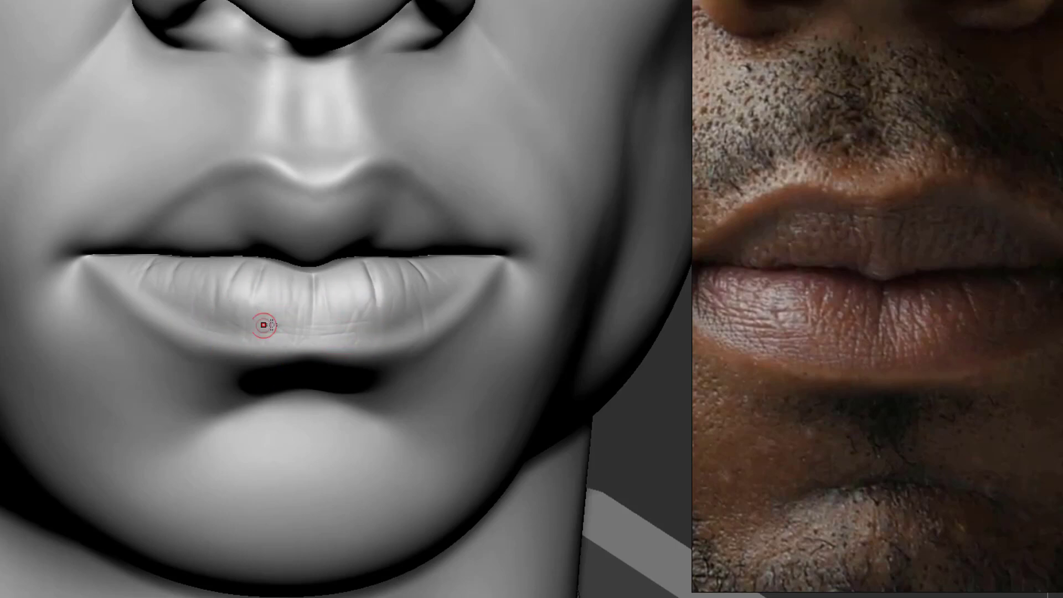
pyautogui.moveTo(326, 338); pyautogui.dragTo(334, 337)
# - Carve short fine wrinkles in the lower lip between its middle and the character's left mouth corner
pyautogui.moveTo(602, 408); pyautogui.dragTo(615, 420)
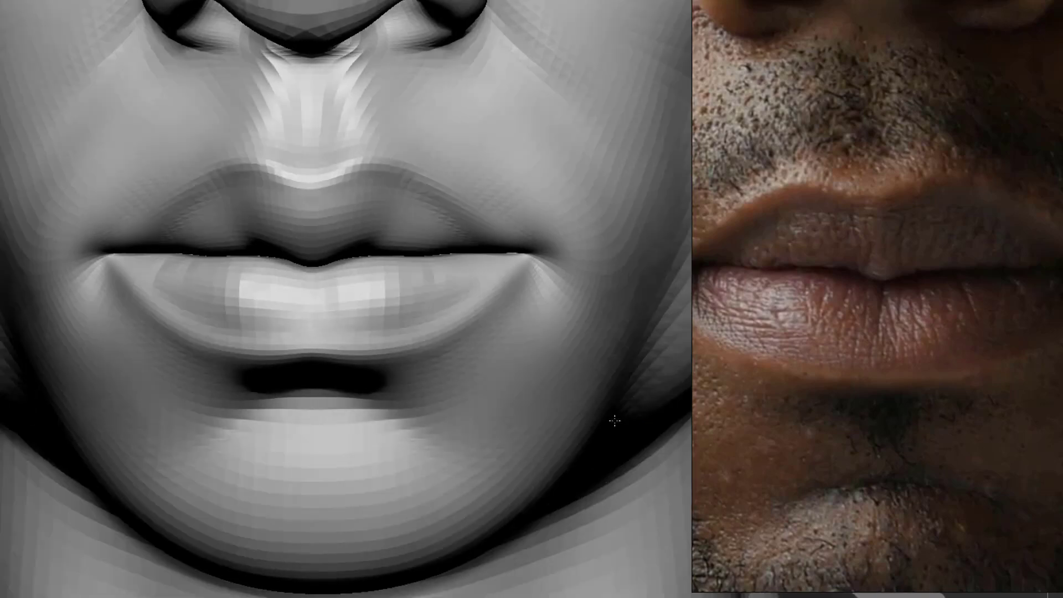
pyautogui.moveTo(418, 303)
pyautogui.mouseDown()
pyautogui.moveTo(408, 305)
pyautogui.moveTo(425, 330)
pyautogui.mouseUp()
pyautogui.moveTo(451, 292)
pyautogui.mouseDown()
pyautogui.moveTo(444, 322)
pyautogui.moveTo(470, 309)
pyautogui.moveTo(475, 281)
pyautogui.mouseUp()
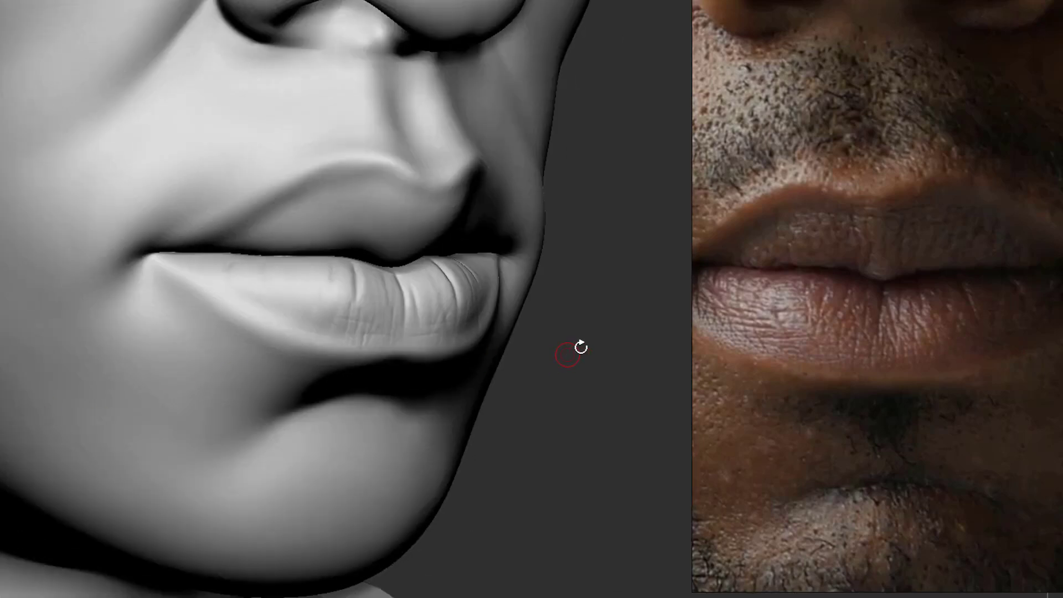
# - Carve small creases in the outer part of the lower lip towards the character's right mouth corner
pyautogui.moveTo(579, 349); pyautogui.dragTo(587, 332)
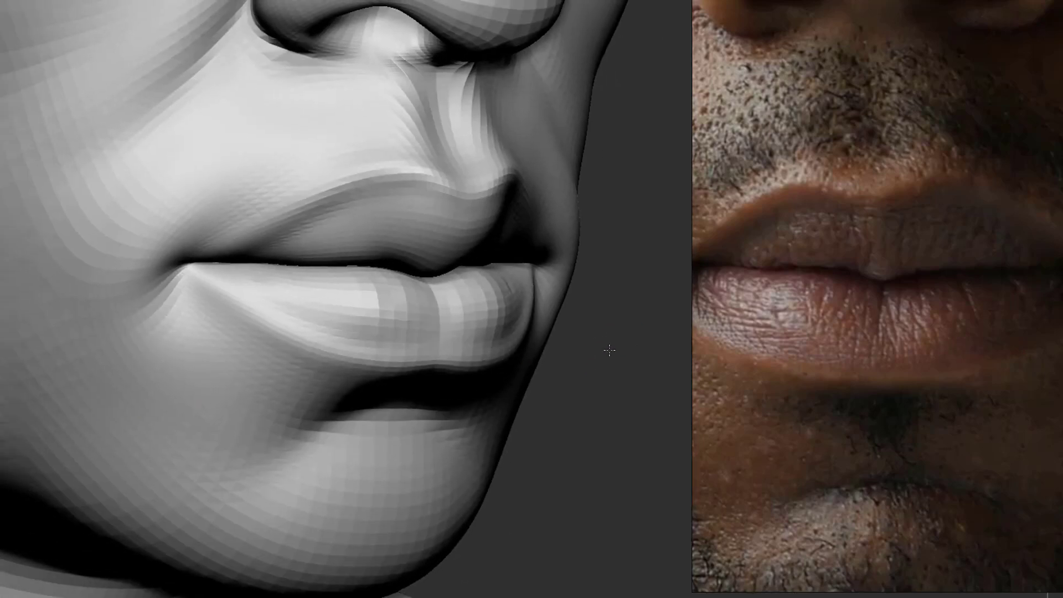
pyautogui.moveTo(301, 316); pyautogui.dragTo(301, 317)
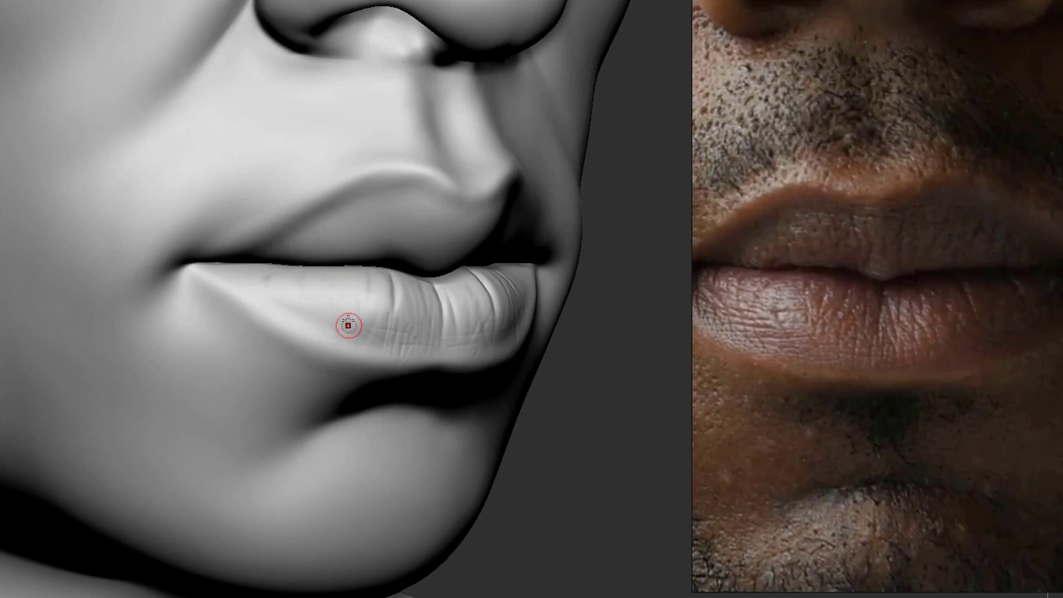
pyautogui.moveTo(295, 307)
pyautogui.mouseDown()
pyautogui.moveTo(249, 308)
pyautogui.moveTo(257, 292)
pyautogui.mouseUp()
pyautogui.moveTo(606, 358)
pyautogui.mouseDown()
pyautogui.moveTo(611, 377)
pyautogui.moveTo(642, 371)
pyautogui.mouseUp()
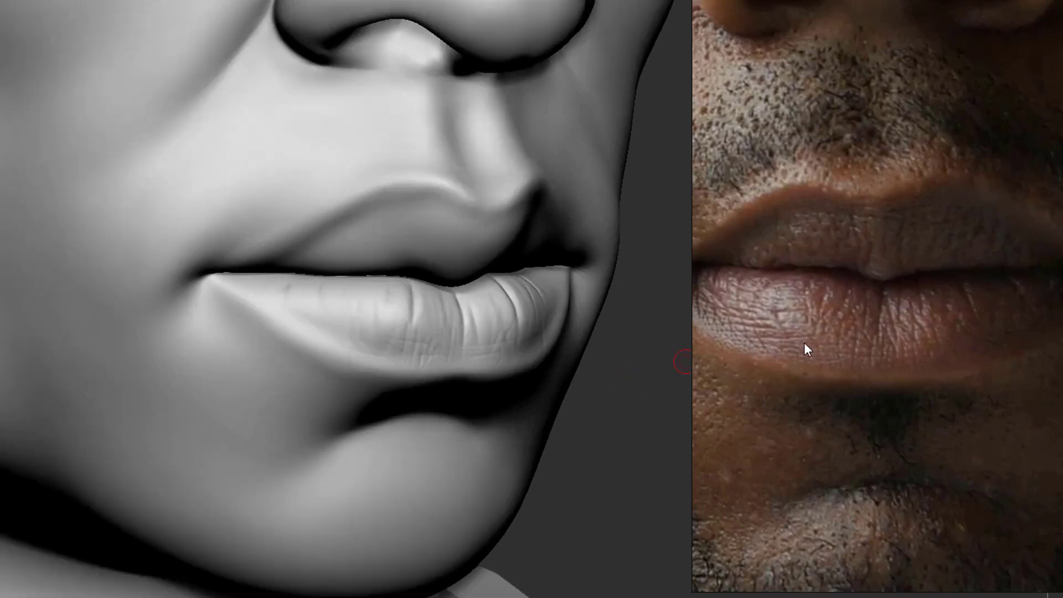
# - Add thin horizontal lines crossing the vertical wrinkles on the character's right side of the lower lip
pyautogui.moveTo(586, 396); pyautogui.dragTo(589, 399)
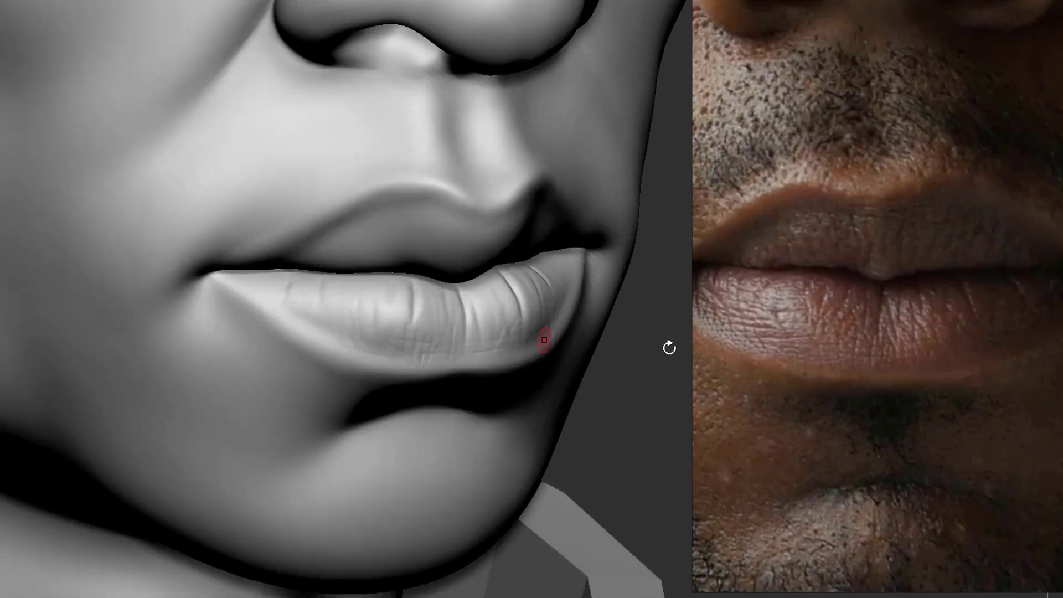
pyautogui.moveTo(337, 323)
pyautogui.mouseDown()
pyautogui.moveTo(295, 316)
pyautogui.moveTo(352, 317)
pyautogui.mouseUp()
pyautogui.moveTo(280, 315); pyautogui.dragTo(363, 327)
pyautogui.moveTo(284, 334)
pyautogui.mouseDown()
pyautogui.moveTo(353, 323)
pyautogui.moveTo(320, 339)
pyautogui.moveTo(332, 346)
pyautogui.moveTo(309, 325)
pyautogui.moveTo(334, 356)
pyautogui.moveTo(315, 320)
pyautogui.moveTo(355, 338)
pyautogui.moveTo(293, 324)
pyautogui.moveTo(390, 383)
pyautogui.moveTo(335, 328)
pyautogui.mouseUp()
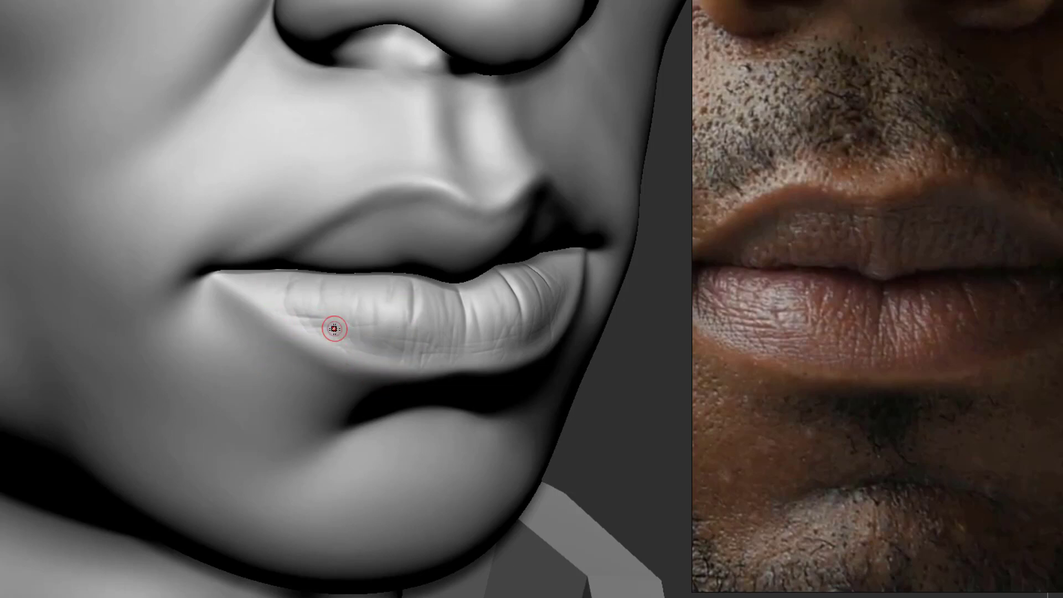
# - Carve tiny wrinkles into the lower lip at the character's right mouth corner and a crease at the lip's bottom centre, following the reference photo
pyautogui.moveTo(765, 287); pyautogui.dragTo(851, 302, button='middle')
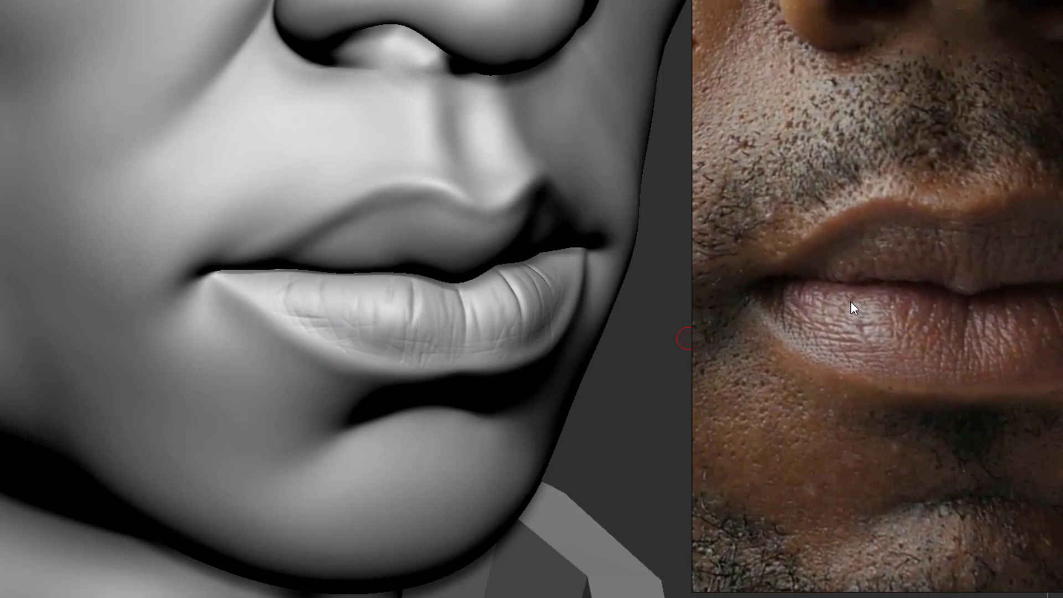
pyautogui.keyDown('shift'); pyautogui.moveTo(658, 319); pyautogui.dragTo(629, 312); pyautogui.keyUp('shift')
pyautogui.moveTo(14, 354)
pyautogui.keyDown('alt'); pyautogui.mouseDown()
pyautogui.moveTo(19, 387)
pyautogui.moveTo(44, 387)
pyautogui.mouseUp(); pyautogui.keyUp('alt')
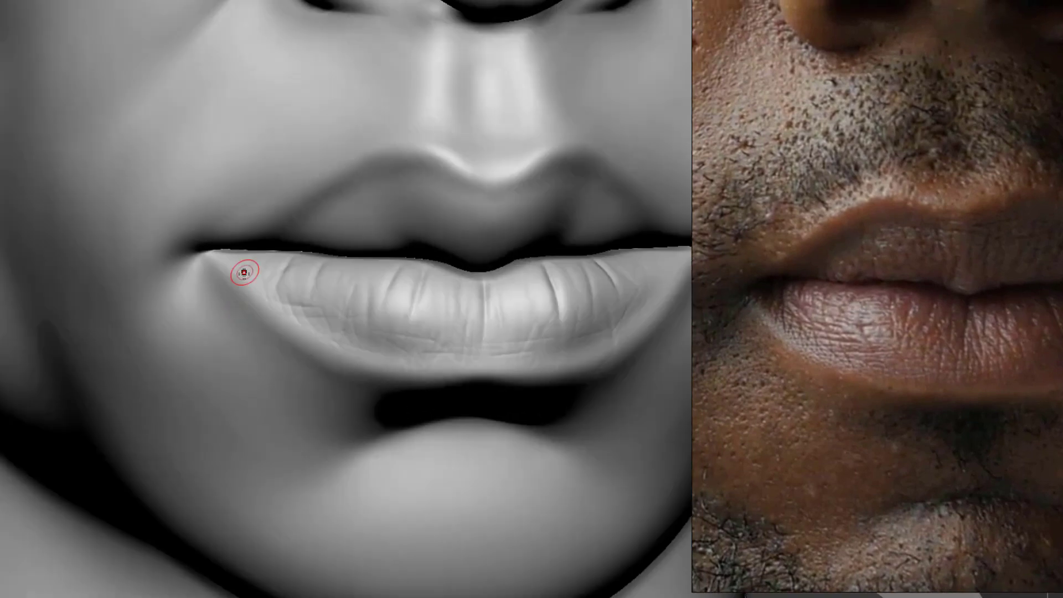
pyautogui.moveTo(241, 258); pyautogui.dragTo(235, 316)
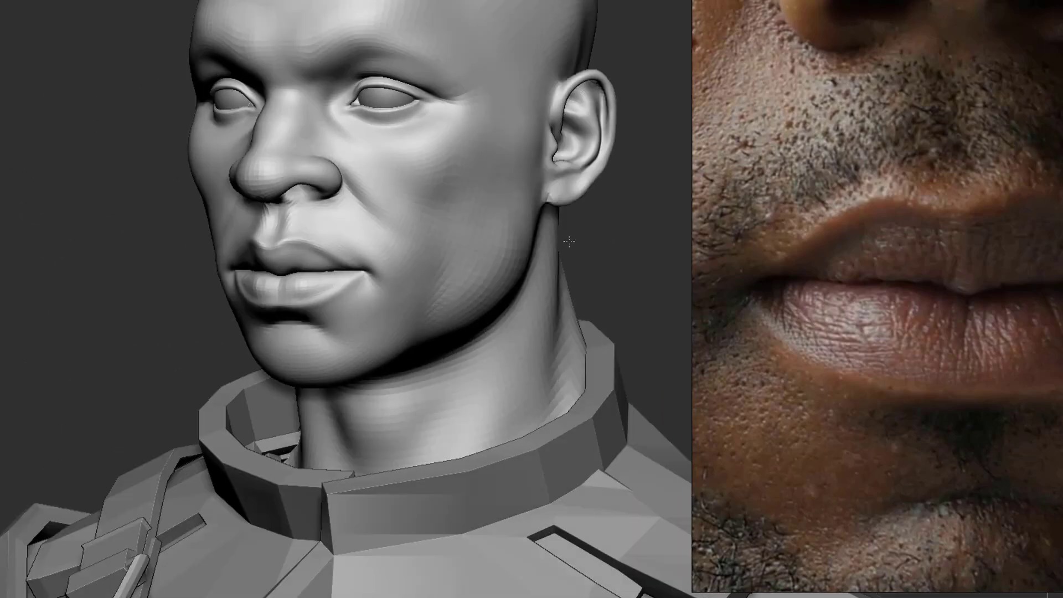
pyautogui.moveTo(568, 241)
pyautogui.mouseDown()
pyautogui.moveTo(595, 241)
pyautogui.moveTo(606, 218)
pyautogui.mouseUp()
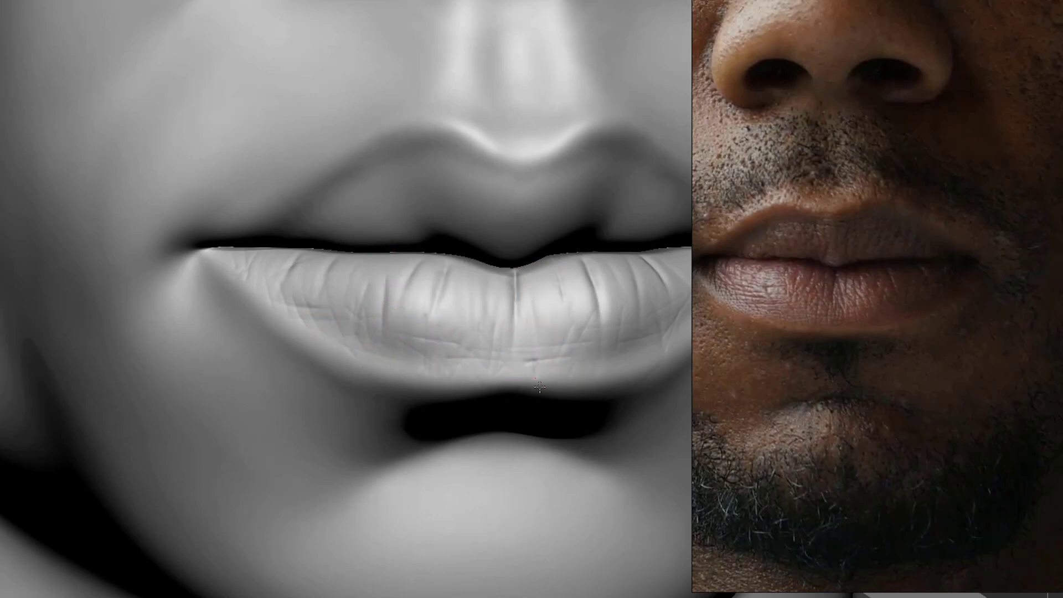
pyautogui.moveTo(524, 337); pyautogui.dragTo(525, 392)
# - Carve fine wrinkles across the character's left side of the lower lip, out to the mouth corner and bottom edge
pyautogui.keyDown('ctrl'); pyautogui.moveTo(608, 373); pyautogui.dragTo(587, 288, button='right'); pyautogui.keyUp('ctrl')
pyautogui.moveTo(72, 287); pyautogui.dragTo(33, 288)
pyautogui.keyDown('ctrl'); pyautogui.moveTo(72, 149); pyautogui.dragTo(85, 269, button='right'); pyautogui.keyUp('ctrl')
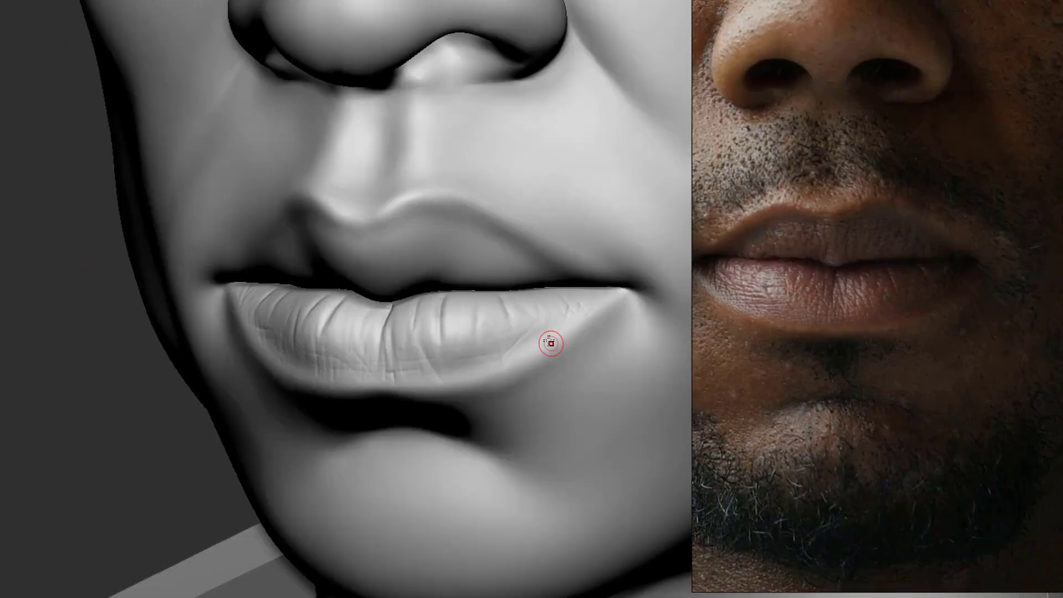
pyautogui.moveTo(549, 348)
pyautogui.mouseDown()
pyautogui.moveTo(560, 313)
pyautogui.moveTo(538, 315)
pyautogui.moveTo(520, 355)
pyautogui.moveTo(539, 315)
pyautogui.moveTo(562, 305)
pyautogui.mouseUp()
pyautogui.moveTo(544, 349)
pyautogui.mouseDown()
pyautogui.moveTo(506, 348)
pyautogui.moveTo(542, 339)
pyautogui.mouseUp()
pyautogui.moveTo(129, 391); pyautogui.dragTo(226, 356)
pyautogui.moveTo(460, 328)
pyautogui.mouseDown()
pyautogui.moveTo(465, 362)
pyautogui.moveTo(484, 374)
pyautogui.mouseUp()
# - Adjust the brush size and carve the first vertical creases in the middle of the upper lip
pyautogui.moveTo(62, 424); pyautogui.dragTo(119, 416)
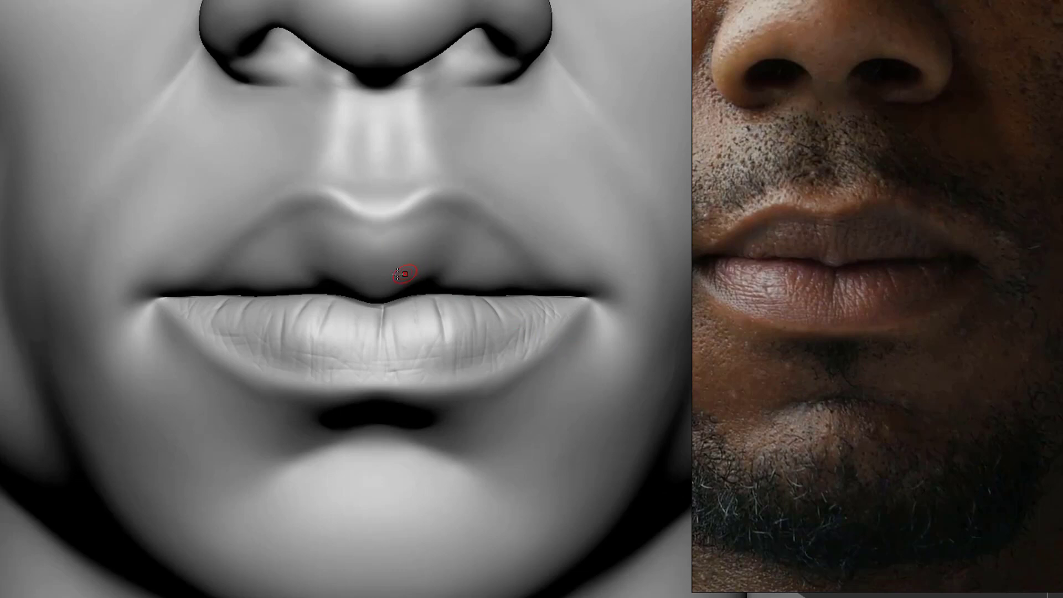
pyautogui.press('s')
pyautogui.moveTo(851, 595); pyautogui.dragTo(861, 573)
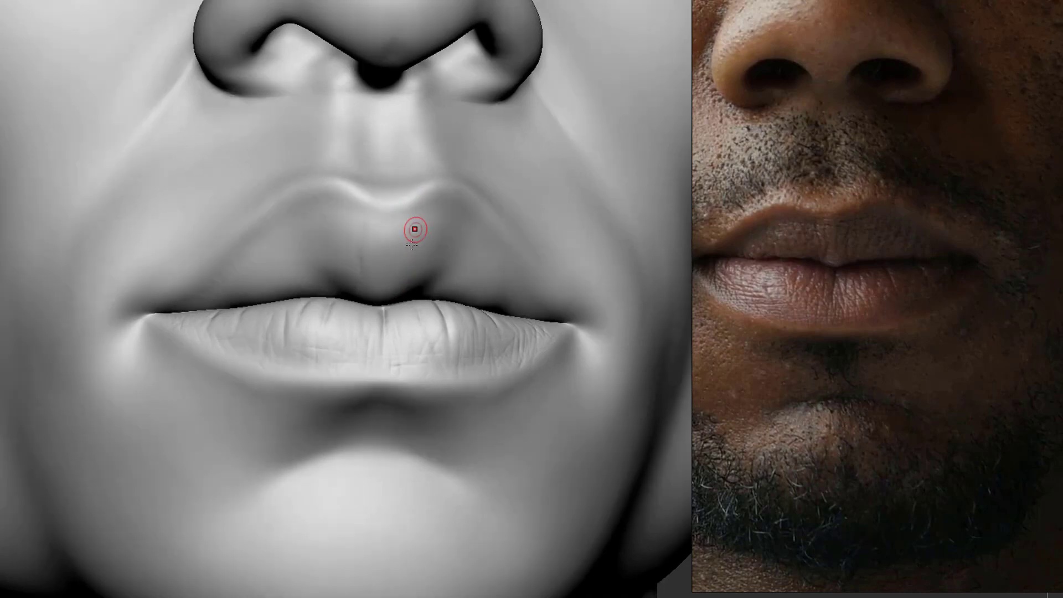
pyautogui.press('s')
pyautogui.moveTo(384, 257); pyautogui.dragTo(384, 262)
pyautogui.moveTo(855, 595); pyautogui.dragTo(930, 586)
pyautogui.moveTo(422, 248); pyautogui.dragTo(414, 241, button='right')
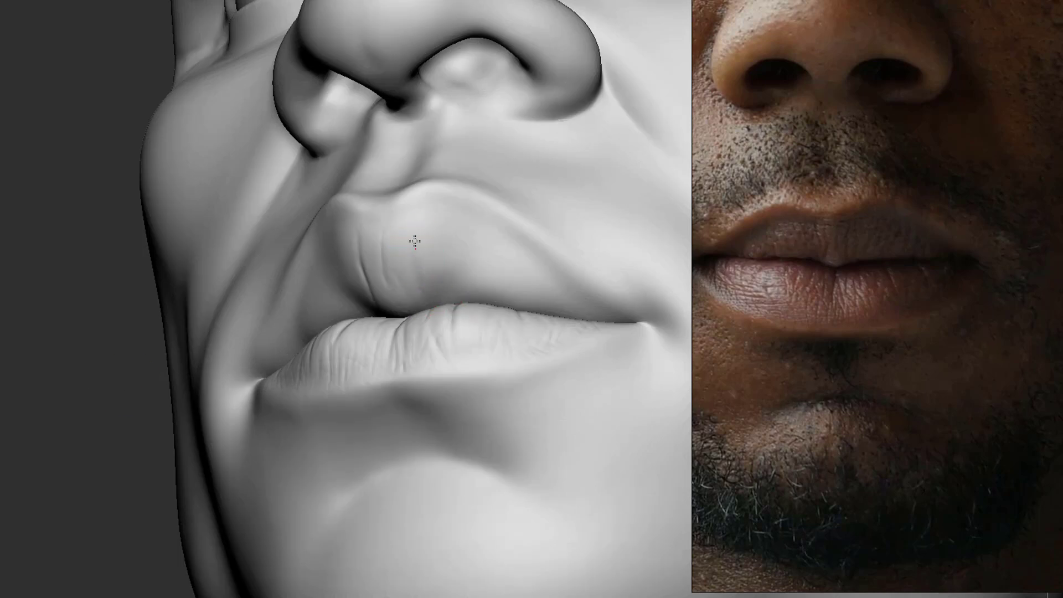
# - Carve vertical wrinkles along the upper lip, spreading from the middle towards both mouth corners
pyautogui.keyDown('shift'); pyautogui.moveTo(102, 387); pyautogui.dragTo(103, 418); pyautogui.keyUp('shift')
pyautogui.moveTo(643, 382); pyautogui.dragTo(617, 391, button='right')
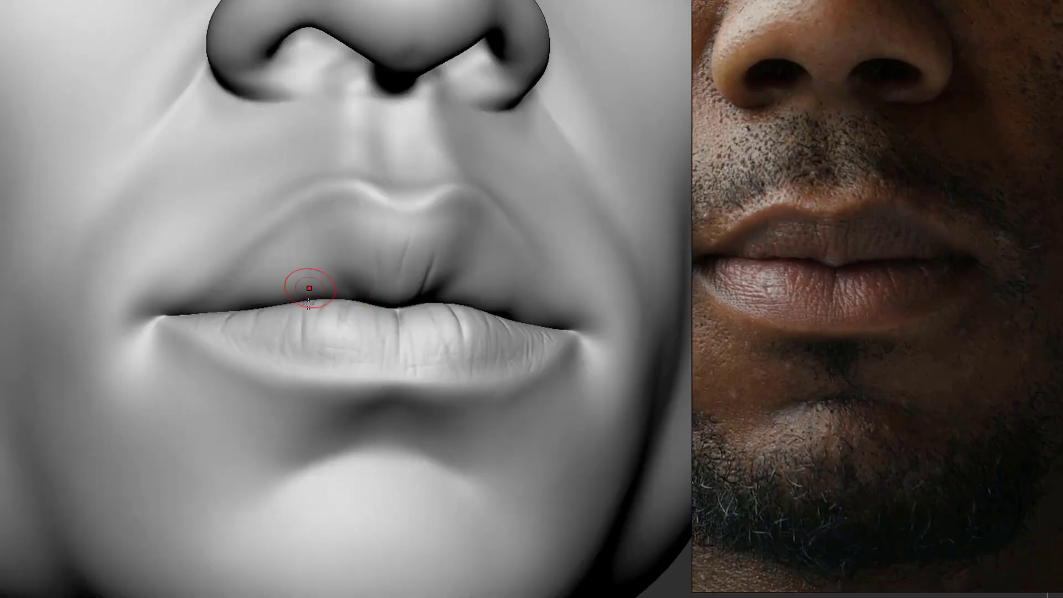
pyautogui.moveTo(307, 256); pyautogui.dragTo(308, 275)
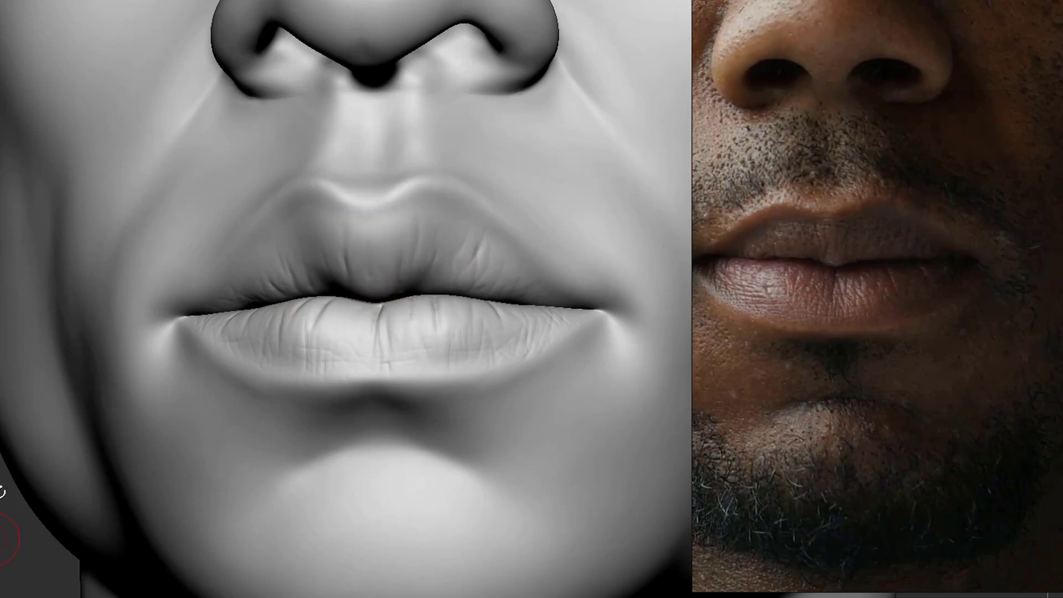
# - Add short faint wrinkles higher on the upper lip, on the character's right side below the lip border
pyautogui.moveTo(7, 537)
pyautogui.mouseDown()
pyautogui.moveTo(242, 266)
pyautogui.moveTo(251, 290)
pyautogui.mouseUp()
pyautogui.click(262, 244)
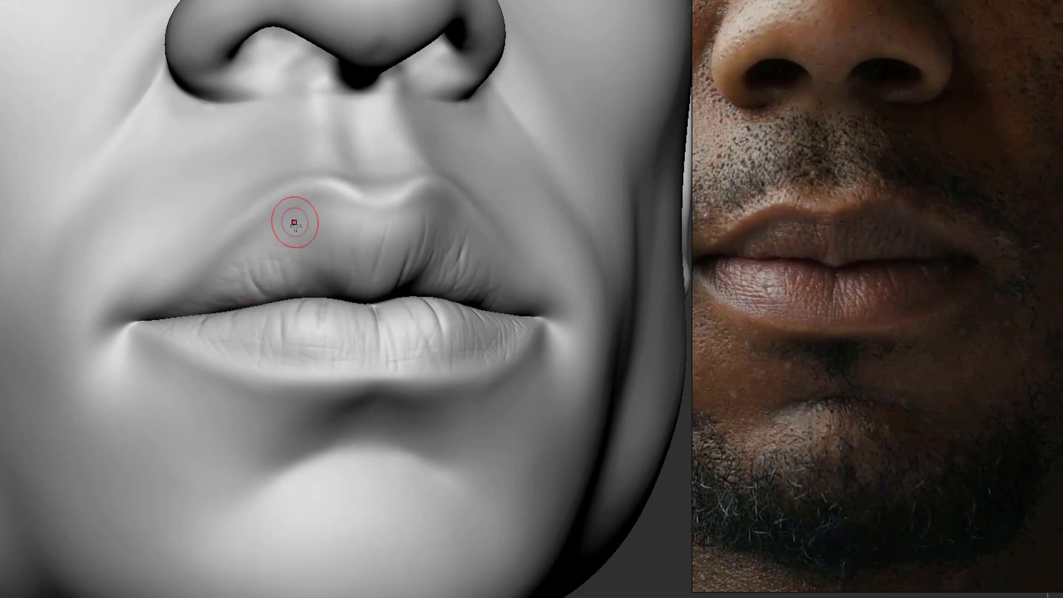
pyautogui.moveTo(298, 218); pyautogui.dragTo(303, 220)
pyautogui.click(324, 232)
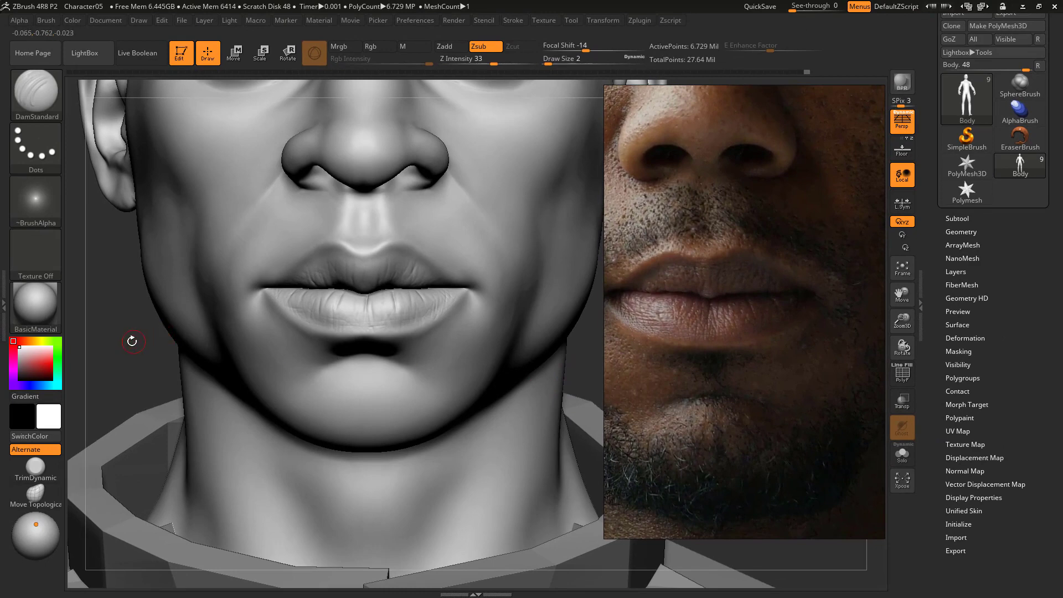
# - Reposition the material's light to a more frontal angle so the lip wrinkles can be judged
pyautogui.moveTo(132, 341)
pyautogui.mouseDown()
pyautogui.moveTo(107, 344)
pyautogui.moveTo(136, 345)
pyautogui.mouseUp()
pyautogui.moveTo(483, 335); pyautogui.dragTo(222, 313)
pyautogui.keyDown('alt'); pyautogui.moveTo(143, 342); pyautogui.dragTo(145, 370); pyautogui.keyUp('alt')
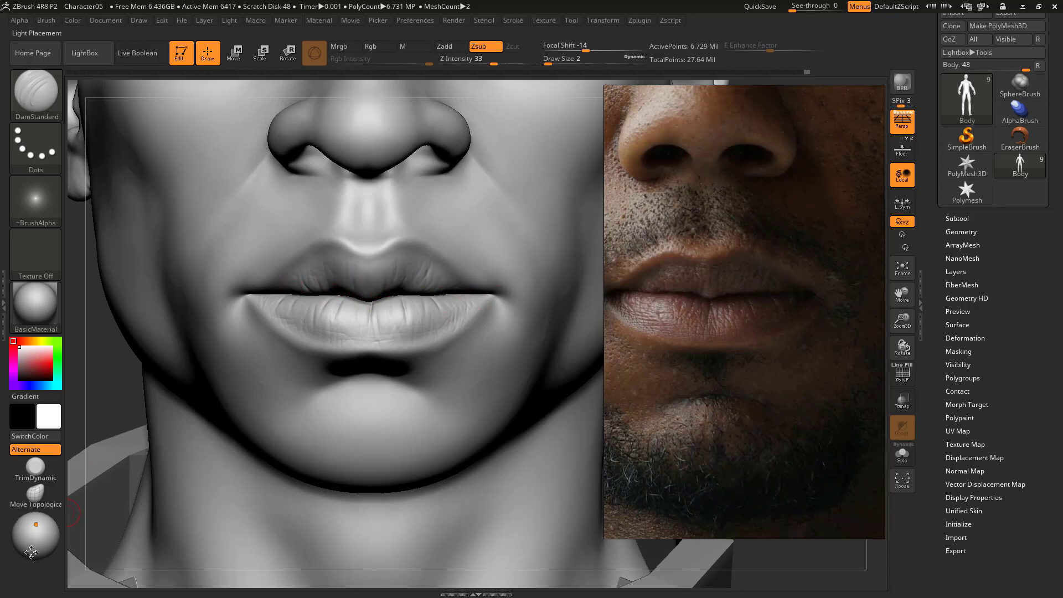
pyautogui.click(230, 20)
pyautogui.moveTo(34, 527); pyautogui.dragTo(32, 531)
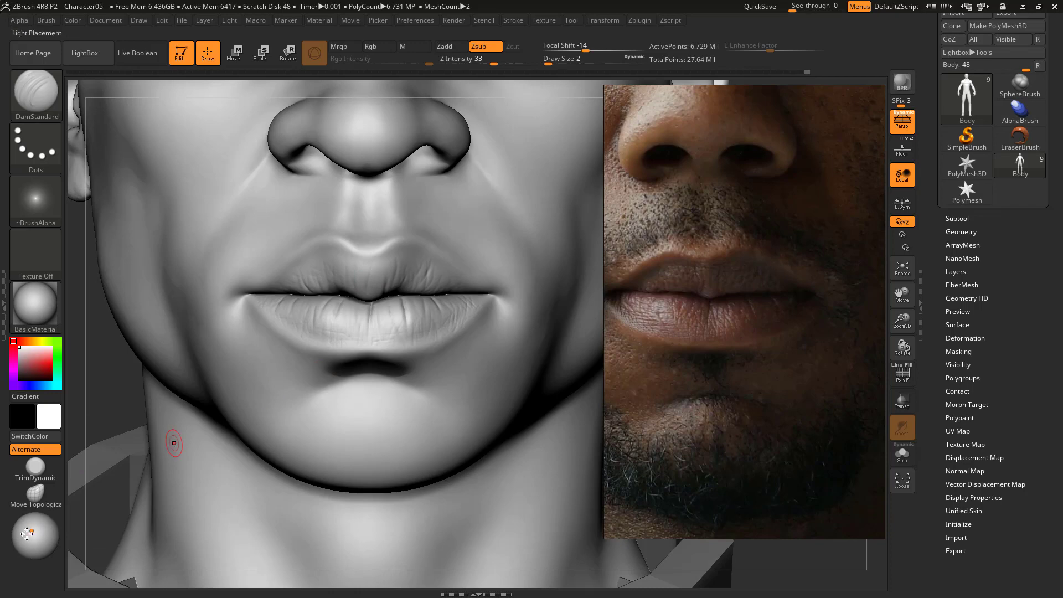
pyautogui.moveTo(26, 533); pyautogui.dragTo(29, 540)
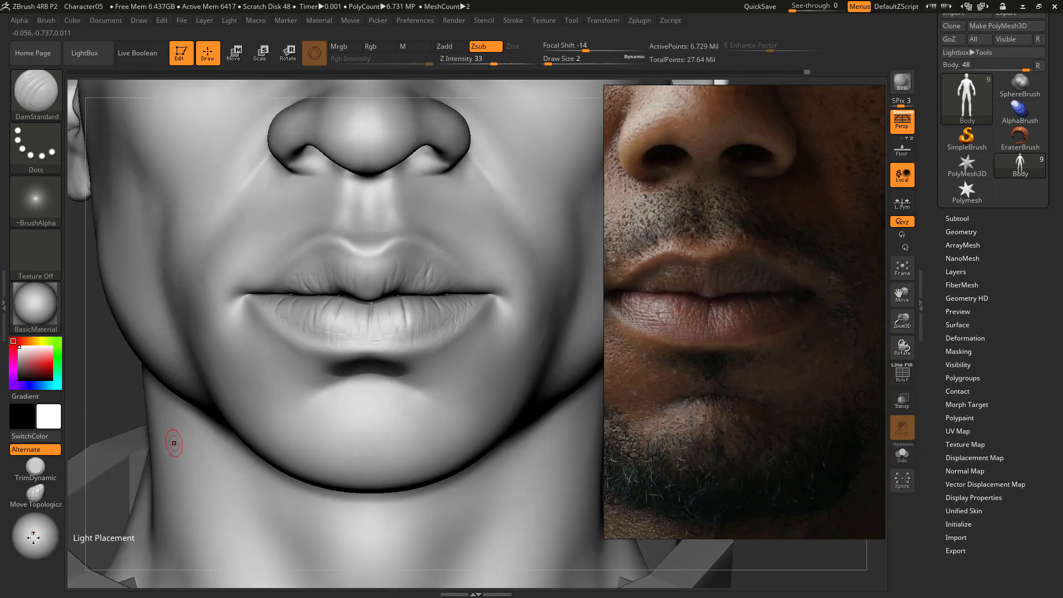
# - Carve additional fine wrinkles over both sides of the upper lip, reaching up towards the cupid's bow
pyautogui.moveTo(125, 351); pyautogui.dragTo(146, 344)
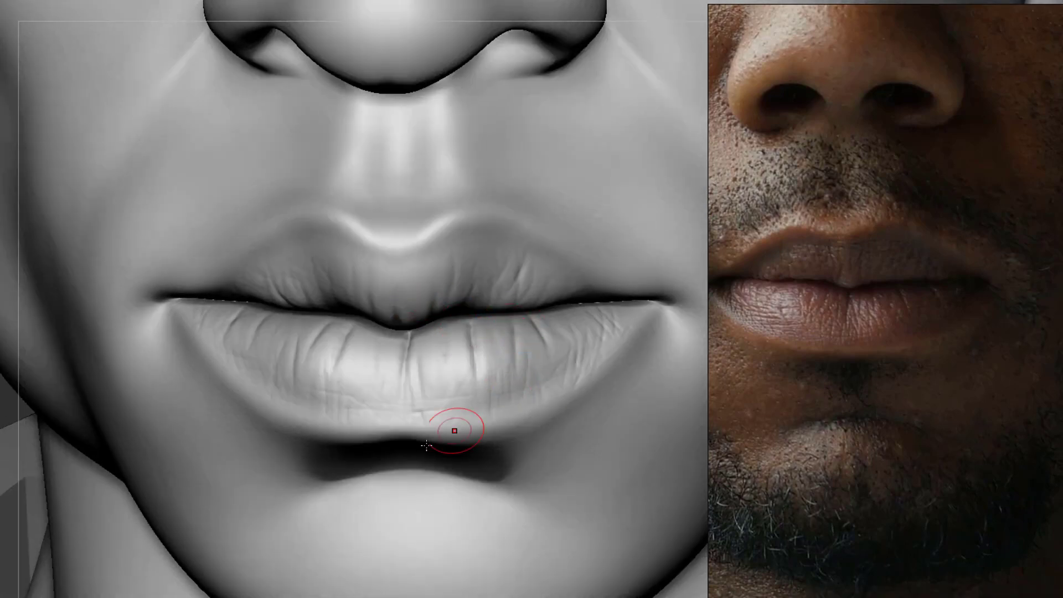
pyautogui.moveTo(11, 405)
pyautogui.keyDown('alt'); pyautogui.mouseDown()
pyautogui.moveTo(52, 316)
pyautogui.moveTo(77, 355)
pyautogui.moveTo(60, 399)
pyautogui.mouseUp(); pyautogui.keyUp('alt')
pyautogui.moveTo(343, 314); pyautogui.dragTo(322, 283)
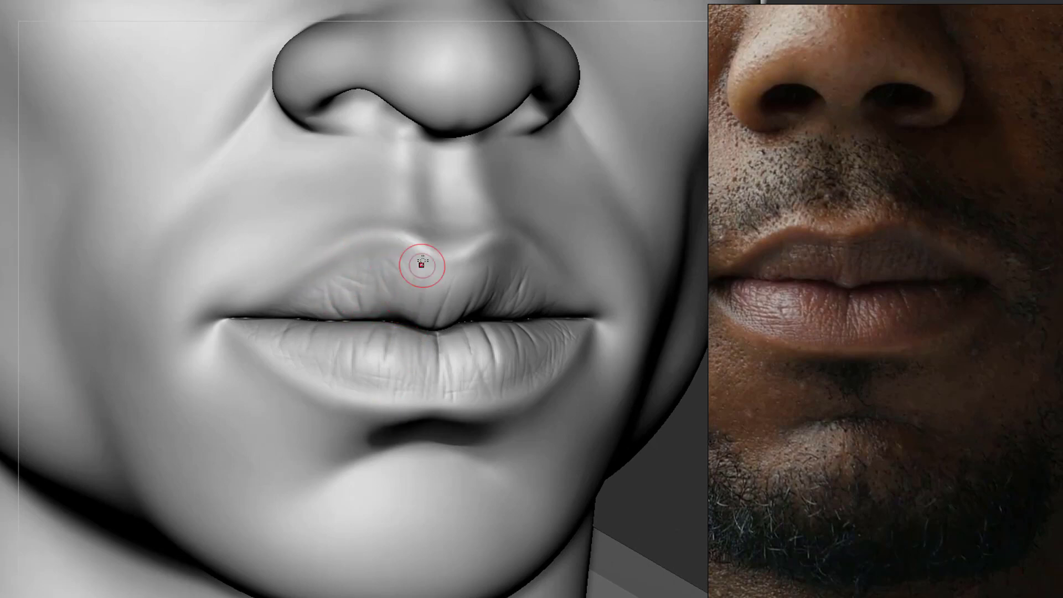
pyautogui.moveTo(657, 512); pyautogui.dragTo(554, 507)
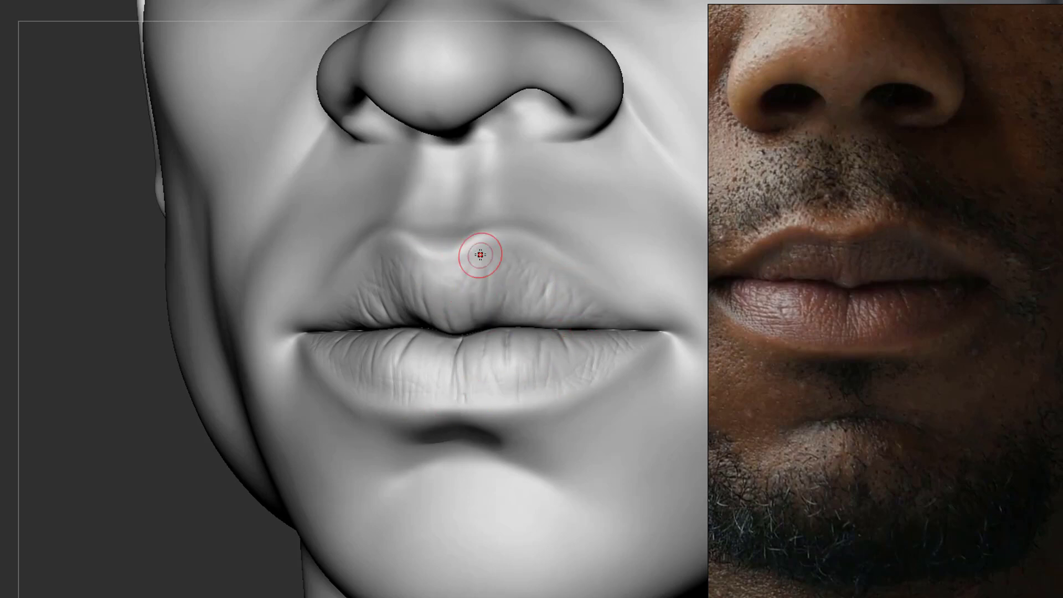
pyautogui.keyDown('alt'); pyautogui.moveTo(101, 432); pyautogui.dragTo(115, 390); pyautogui.keyUp('alt')
pyautogui.moveTo(81, 378); pyautogui.dragTo(80, 390, button='right')
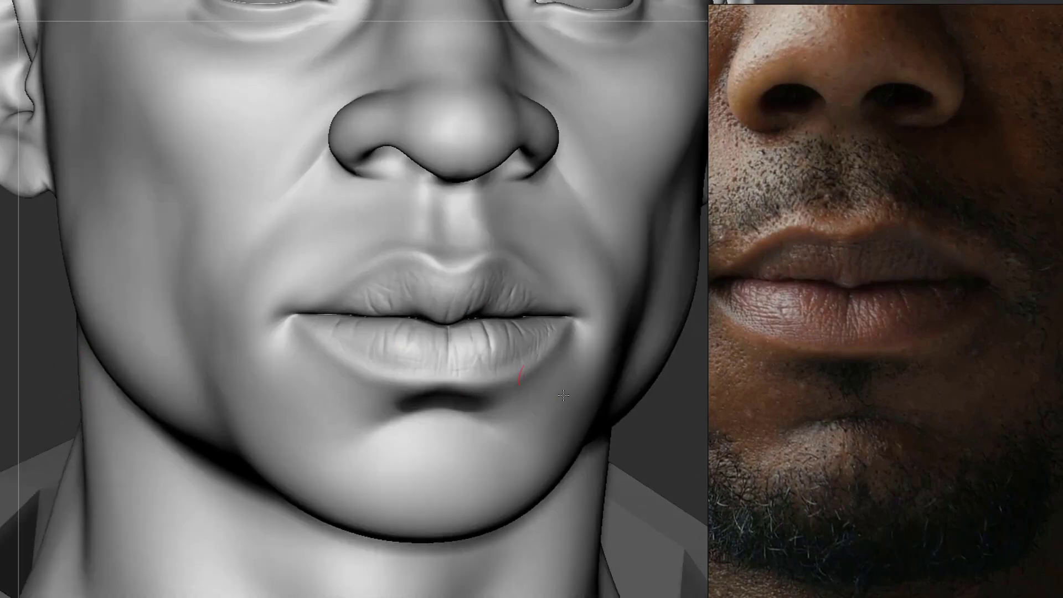
pyautogui.moveTo(668, 425); pyautogui.dragTo(645, 424, button='right')
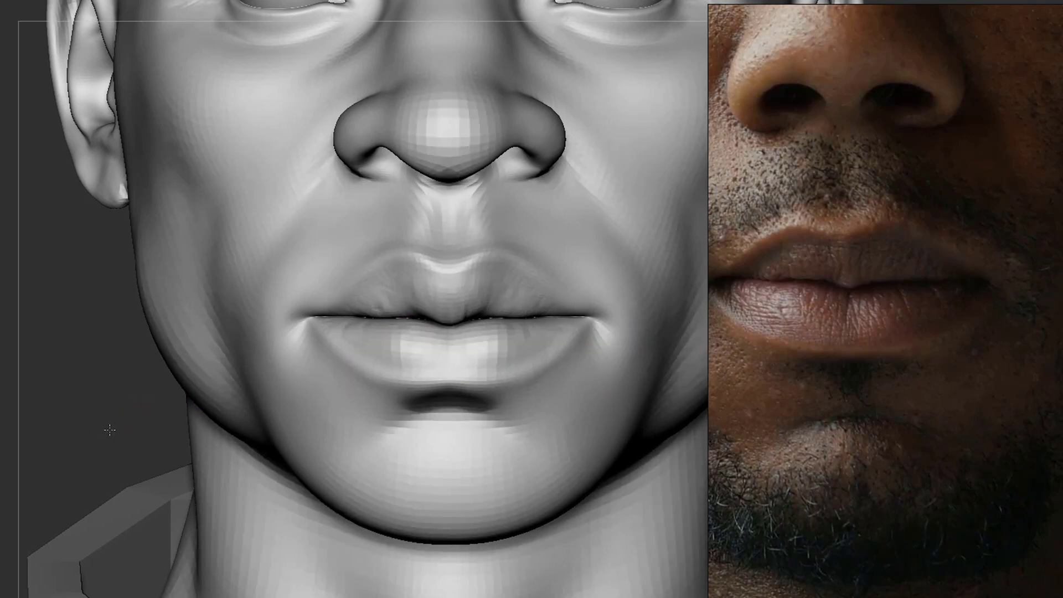
pyautogui.keyDown('ctrl'); pyautogui.moveTo(116, 417); pyautogui.dragTo(110, 474, button='right'); pyautogui.keyUp('ctrl')
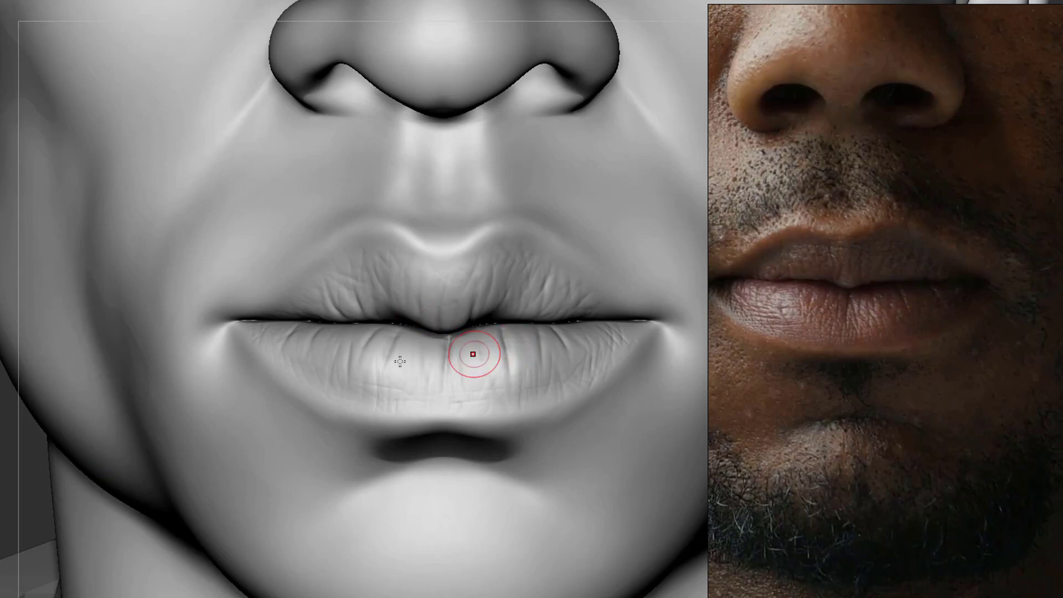
# - Select the Standard brush and examine the lower-lip wrinkles up close in the reference photo
pyautogui.press('b')
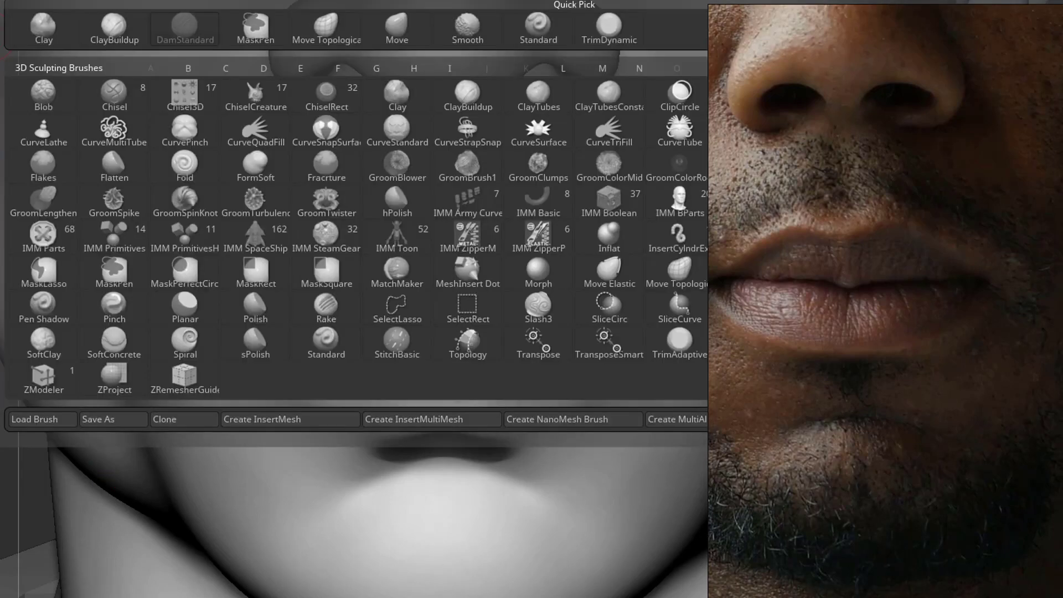
pyautogui.click(533, 42)
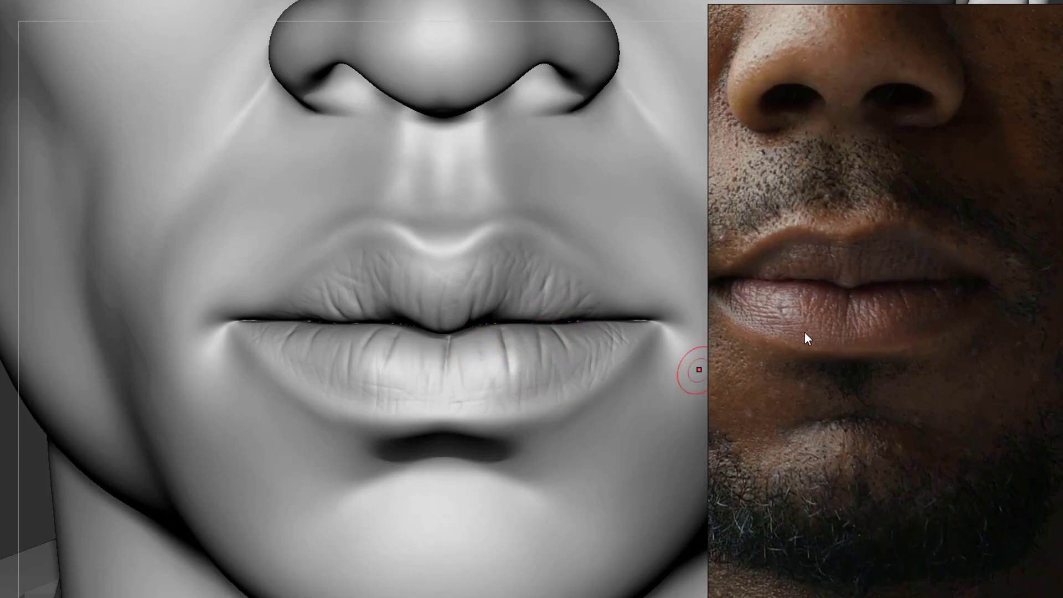
pyautogui.scroll(6, 902, 323)
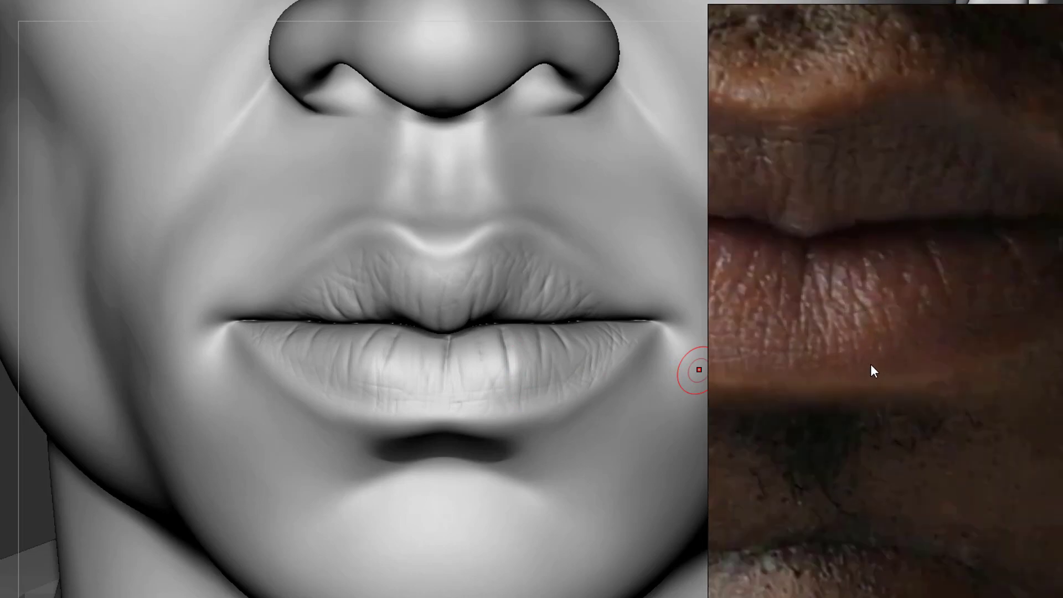
# - Raise the ridges between the lower-lip wrinkles near the middle of the lip with the Standard brush
pyautogui.moveTo(499, 5)
pyautogui.mouseDown()
pyautogui.moveTo(550, 5)
pyautogui.moveTo(398, 11)
pyautogui.mouseUp()
pyautogui.keyDown('alt'); pyautogui.moveTo(582, 15); pyautogui.dragTo(588, 58); pyautogui.keyUp('alt')
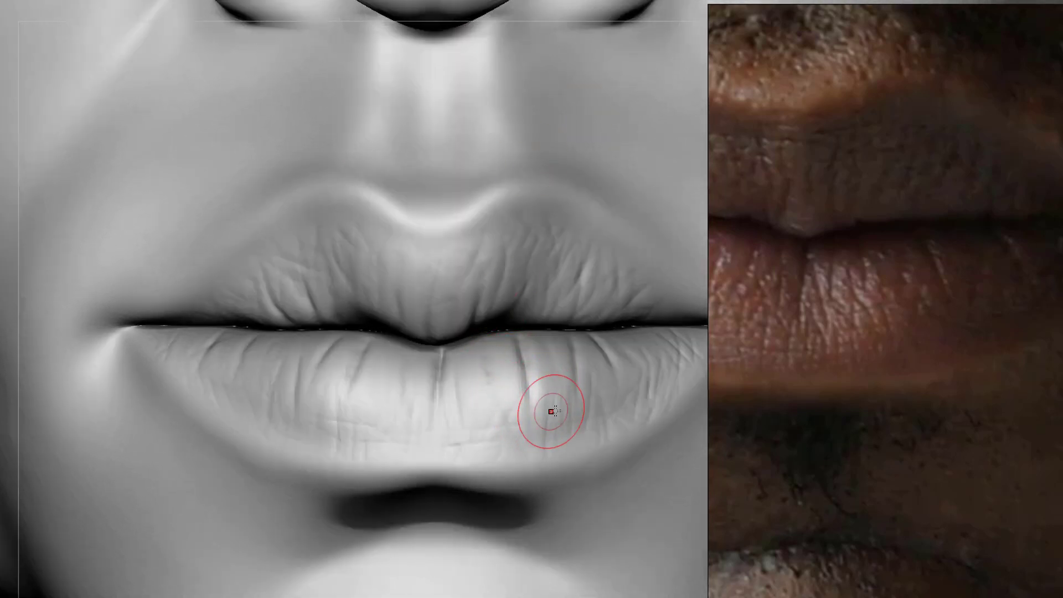
pyautogui.moveTo(8, 472); pyautogui.dragTo(83, 460)
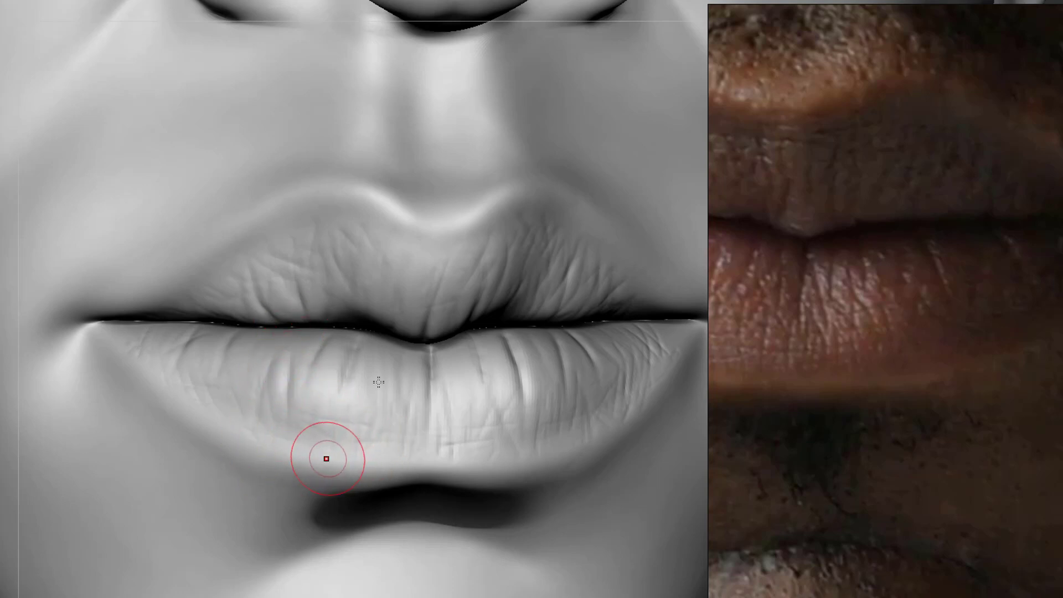
pyautogui.keyDown('shift'); pyautogui.moveTo(626, 11); pyautogui.dragTo(586, 7); pyautogui.keyUp('shift')
pyautogui.press('s')
pyautogui.moveTo(477, 294); pyautogui.dragTo(468, 293)
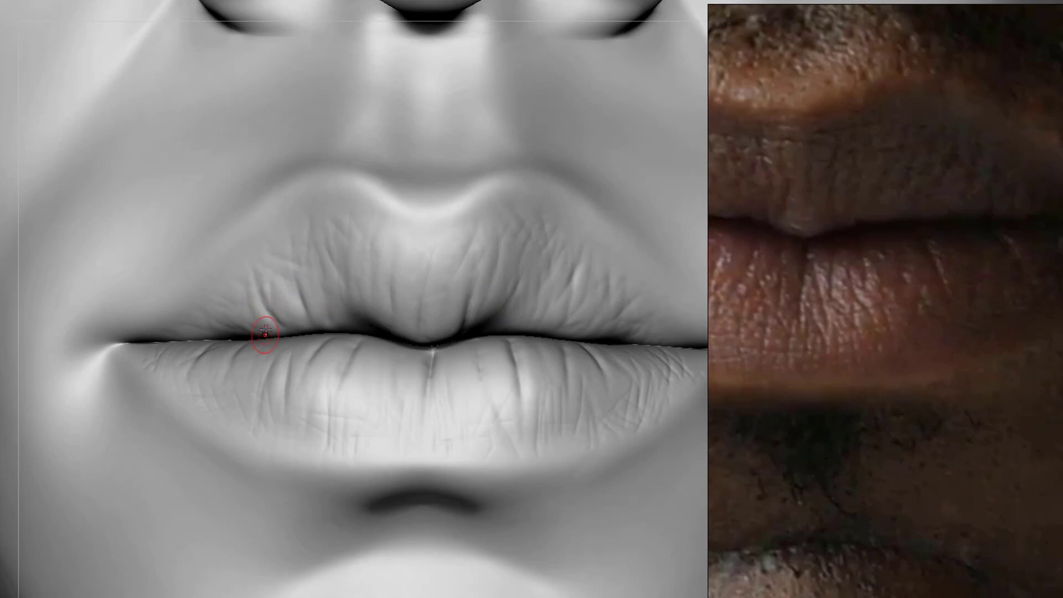
# - Build up the small folds between the wrinkles on the character's right half of the upper lip, softening towards the mouth corner
pyautogui.press('s')
pyautogui.moveTo(266, 289); pyautogui.dragTo(269, 337)
pyautogui.moveTo(283, 287)
pyautogui.mouseDown()
pyautogui.moveTo(275, 260)
pyautogui.moveTo(305, 324)
pyautogui.mouseUp()
pyautogui.moveTo(282, 242)
pyautogui.mouseDown()
pyautogui.moveTo(305, 274)
pyautogui.moveTo(300, 288)
pyautogui.moveTo(314, 284)
pyautogui.mouseUp()
pyautogui.moveTo(234, 304); pyautogui.dragTo(250, 346)
pyautogui.moveTo(242, 287)
pyautogui.keyDown('shift'); pyautogui.mouseDown()
pyautogui.moveTo(240, 301)
pyautogui.moveTo(226, 287)
pyautogui.moveTo(251, 375)
pyautogui.moveTo(248, 312)
pyautogui.moveTo(188, 365)
pyautogui.mouseUp(); pyautogui.keyUp('shift')
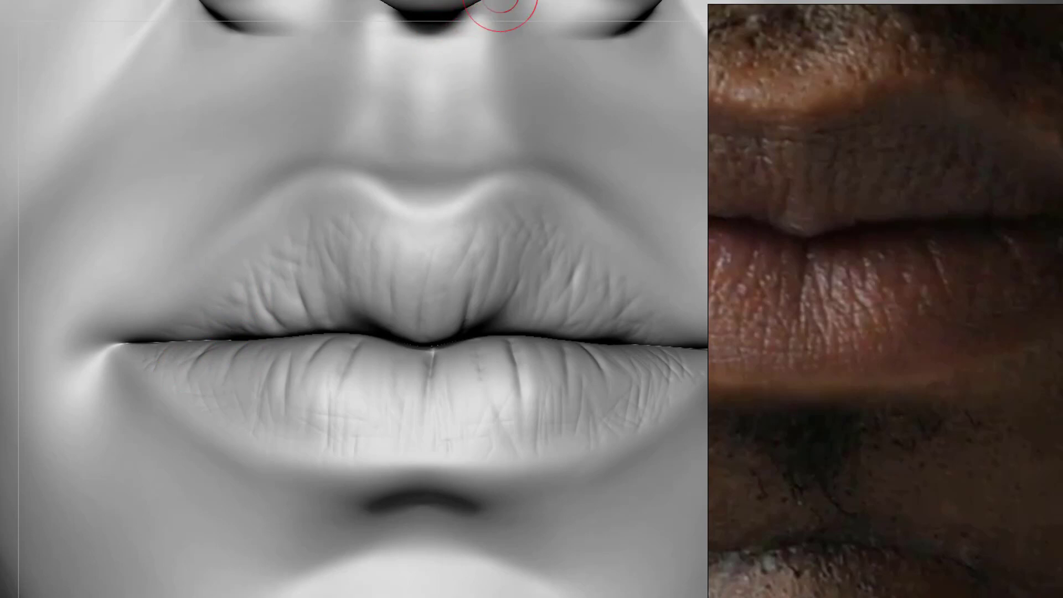
# - Add volume between the wrinkles across the middle and the character's left side of the upper lip
pyautogui.moveTo(387, 271)
pyautogui.mouseDown()
pyautogui.moveTo(384, 282)
pyautogui.moveTo(342, 233)
pyautogui.moveTo(316, 225)
pyautogui.moveTo(289, 233)
pyautogui.moveTo(280, 277)
pyautogui.moveTo(430, 320)
pyautogui.moveTo(230, 316)
pyautogui.moveTo(512, 245)
pyautogui.moveTo(558, 293)
pyautogui.moveTo(552, 325)
pyautogui.mouseUp()
pyautogui.moveTo(548, 331); pyautogui.dragTo(546, 273, button='right')
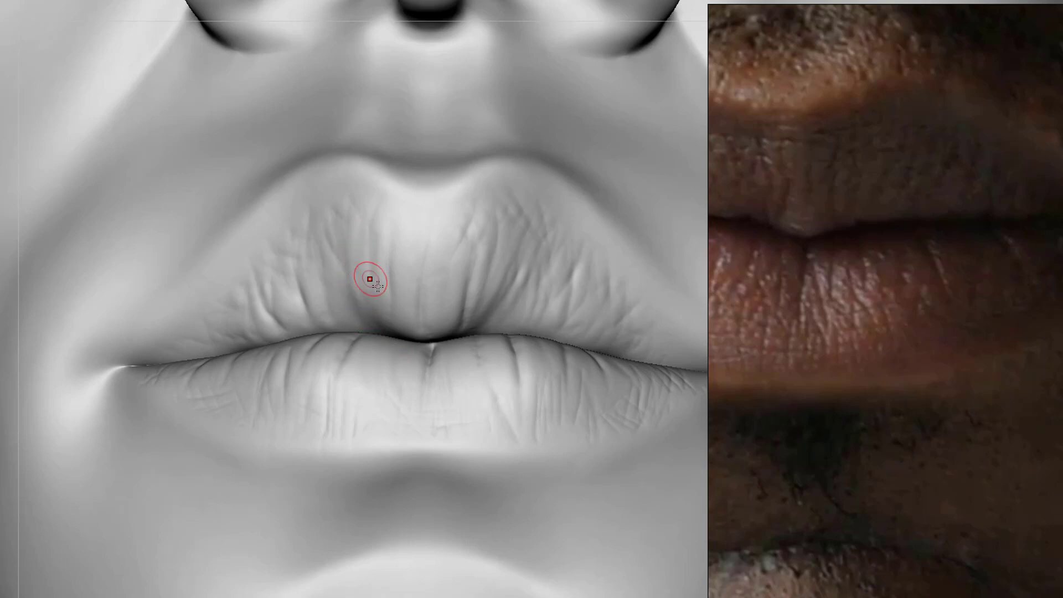
pyautogui.keyDown('ctrl'); pyautogui.moveTo(527, 38); pyautogui.dragTo(523, 69, button='right'); pyautogui.keyUp('ctrl')
pyautogui.moveTo(609, 405); pyautogui.dragTo(558, 417, button='right')
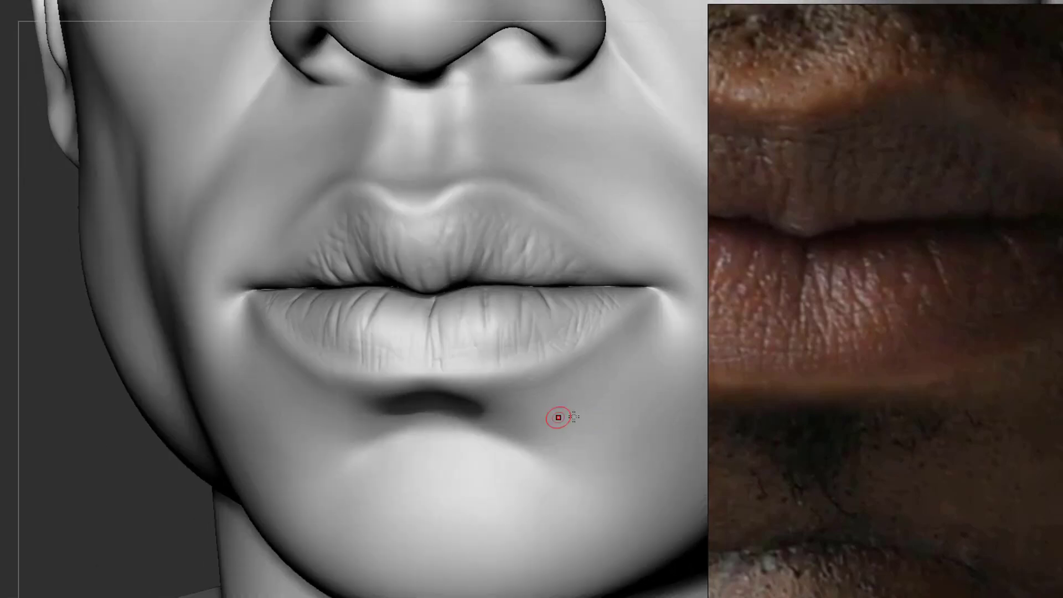
pyautogui.moveTo(442, 322); pyautogui.dragTo(507, 272, button='right')
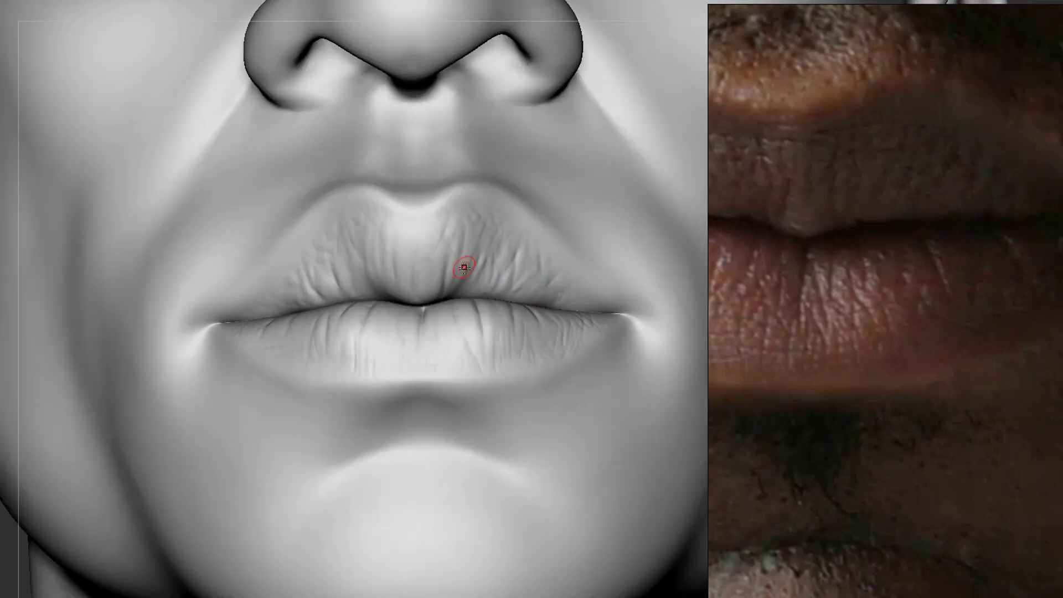
# - Refine the ridges beside the vertical wrinkles on both sides of the lower lip's centre using small brush sizes
pyautogui.moveTo(108, 389)
pyautogui.mouseDown(button='right')
pyautogui.moveTo(33, 403)
pyautogui.moveTo(1, 379)
pyautogui.mouseUp(button='right')
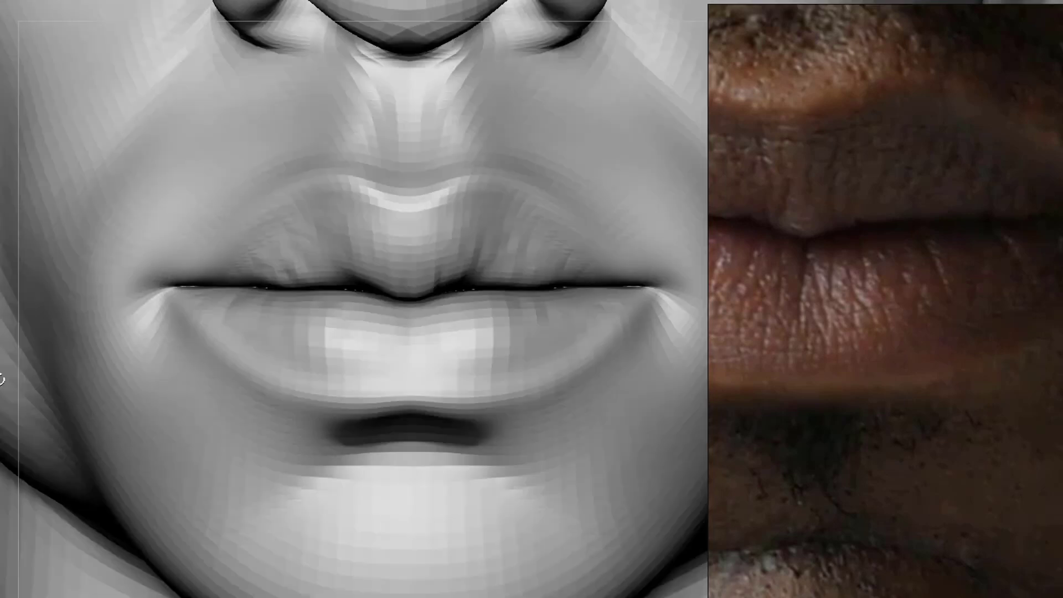
pyautogui.press('s')
pyautogui.moveTo(370, 319); pyautogui.dragTo(363, 322)
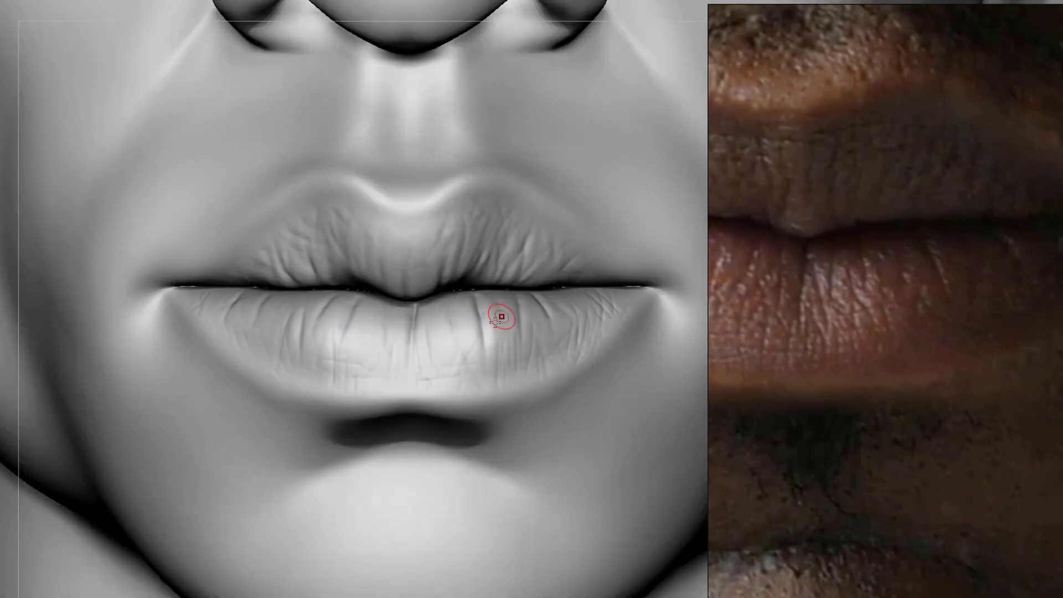
pyautogui.press('s')
pyautogui.moveTo(522, 311); pyautogui.dragTo(526, 310)
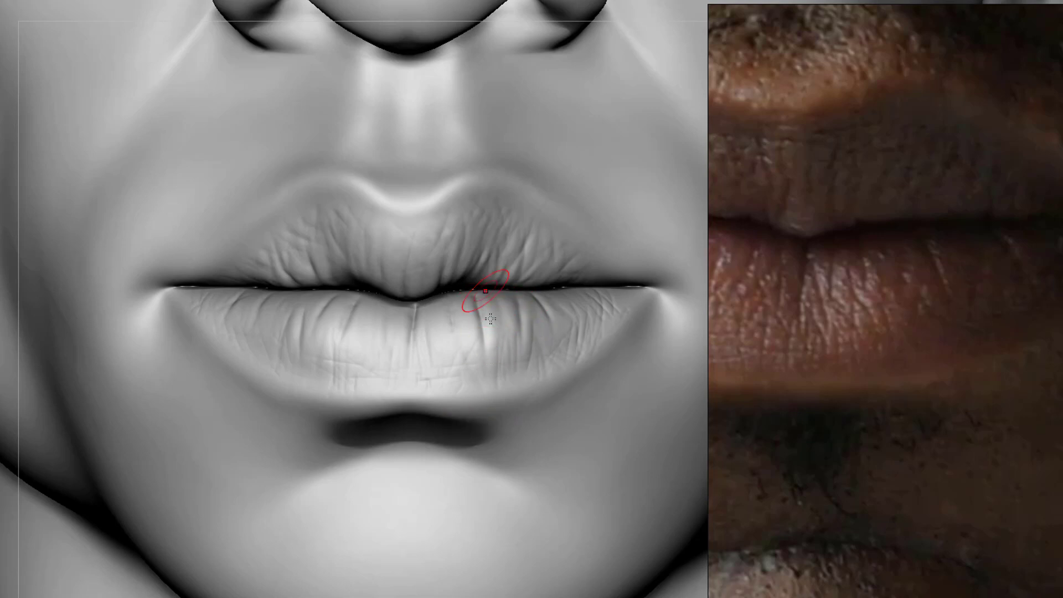
pyautogui.moveTo(465, 303); pyautogui.dragTo(480, 387)
# - Carve fine crossing wrinkles into the character's right side of the lower lip with the DamStandard brush
pyautogui.moveTo(5, 382); pyautogui.dragTo(27, 396, button='right')
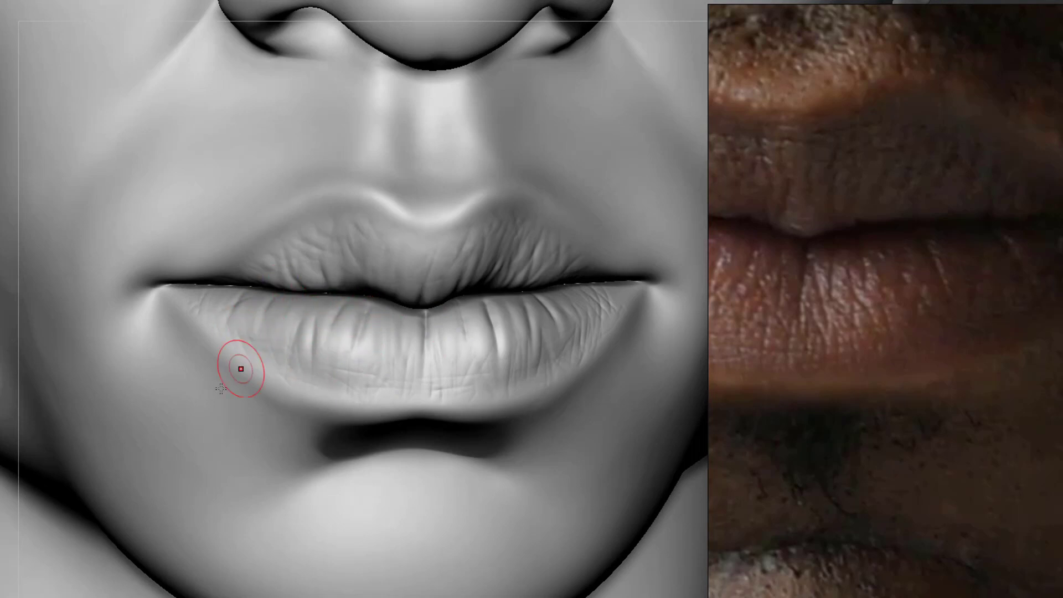
pyautogui.keyDown('alt'); pyautogui.moveTo(5, 332); pyautogui.dragTo(40, 347); pyautogui.keyUp('alt')
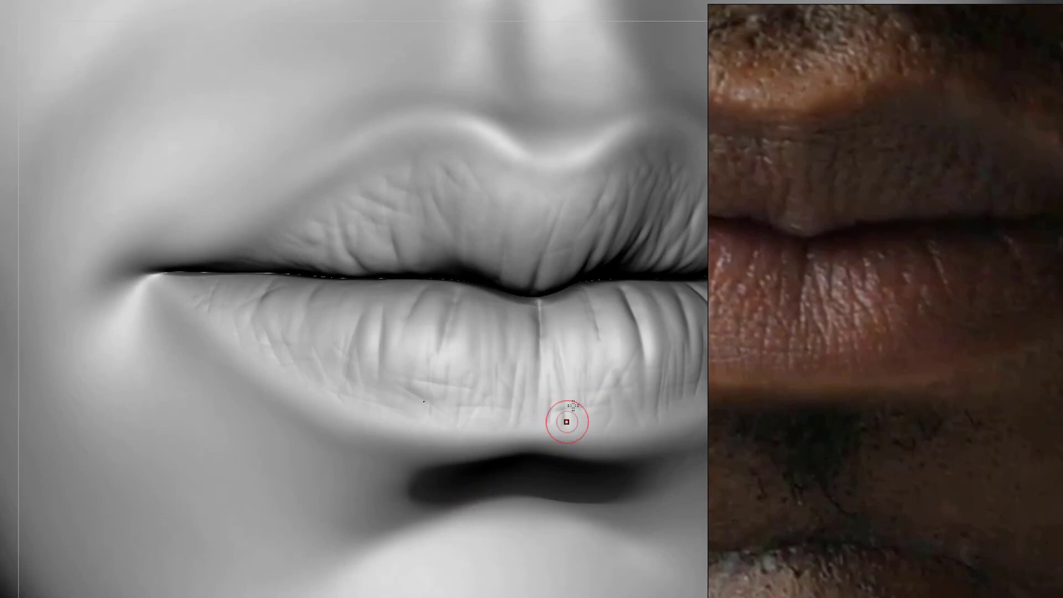
pyautogui.press('b')
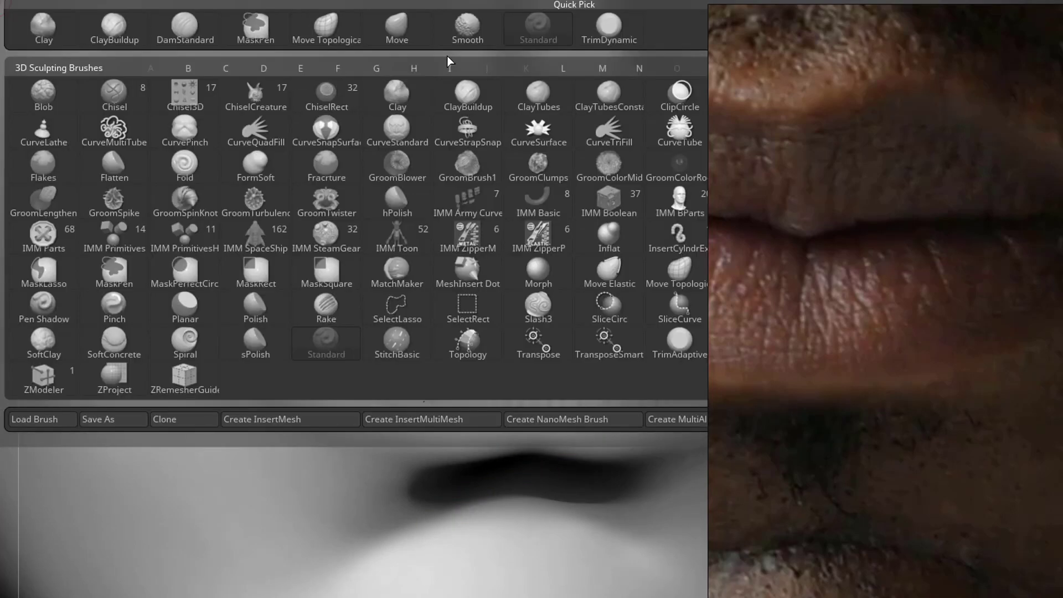
pyautogui.click(185, 26)
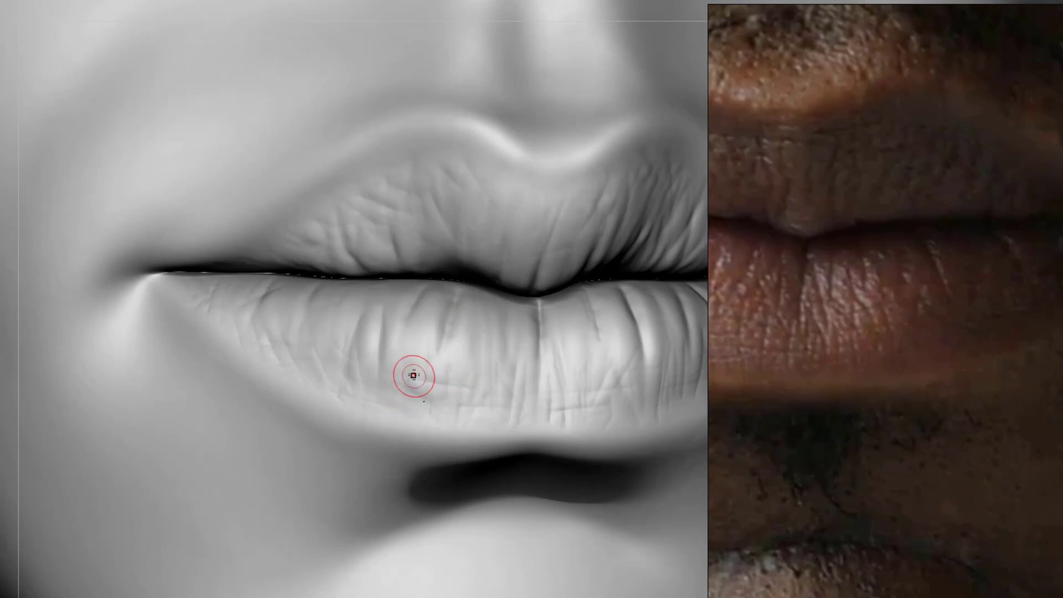
pyautogui.press('s')
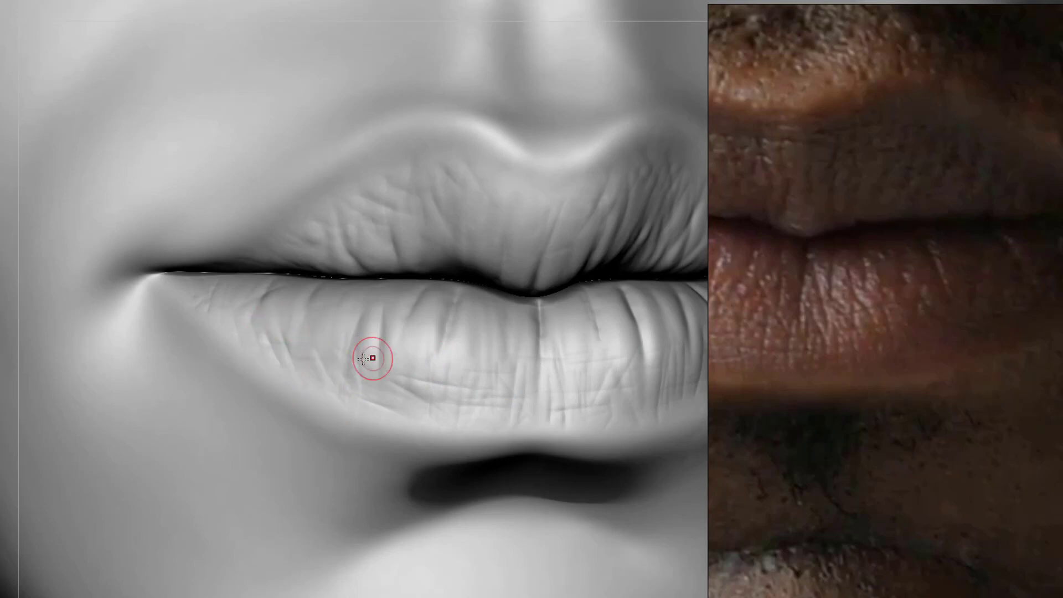
pyautogui.moveTo(247, 337)
pyautogui.mouseDown()
pyautogui.moveTo(277, 357)
pyautogui.moveTo(311, 315)
pyautogui.moveTo(219, 340)
pyautogui.mouseUp()
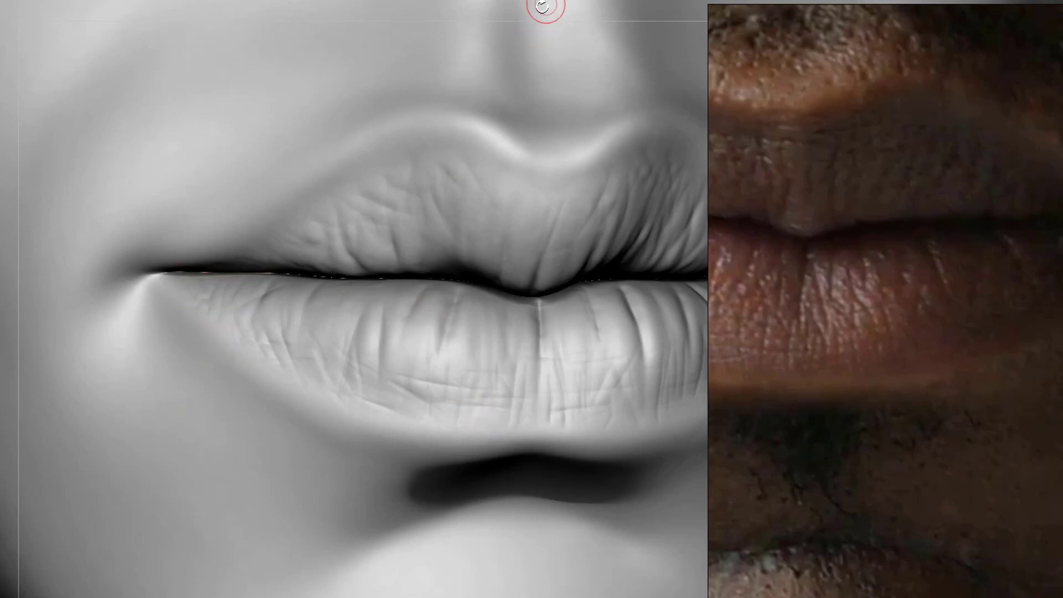
# - Cut thin horizontal creases across the lower lip's vertical wrinkles around its centre and towards the character's left
pyautogui.moveTo(542, 5); pyautogui.dragTo(438, 285)
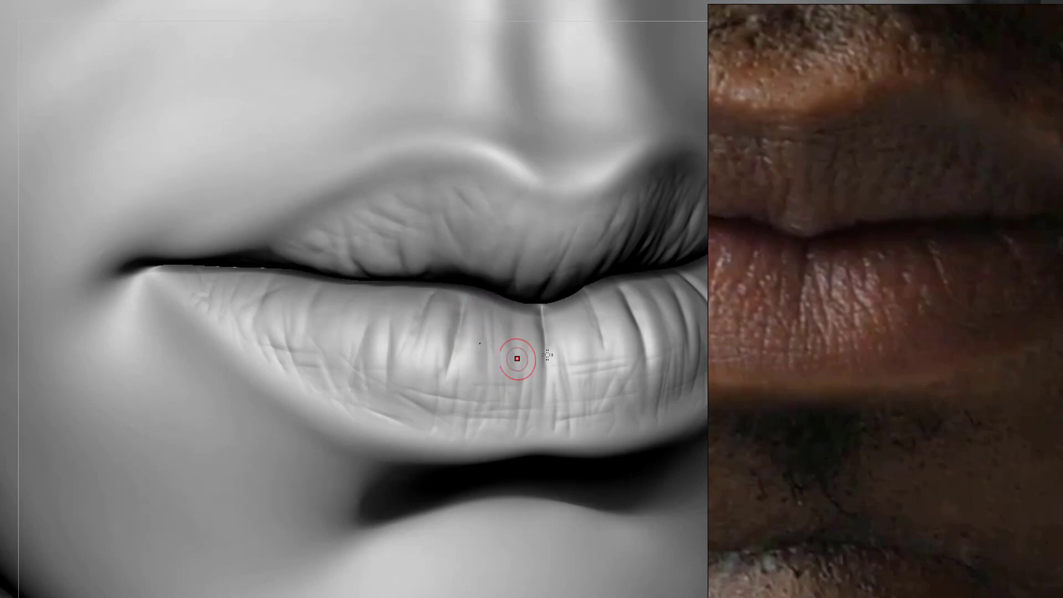
pyautogui.moveTo(676, 344); pyautogui.dragTo(601, 352)
pyautogui.moveTo(453, 20); pyautogui.dragTo(415, 150)
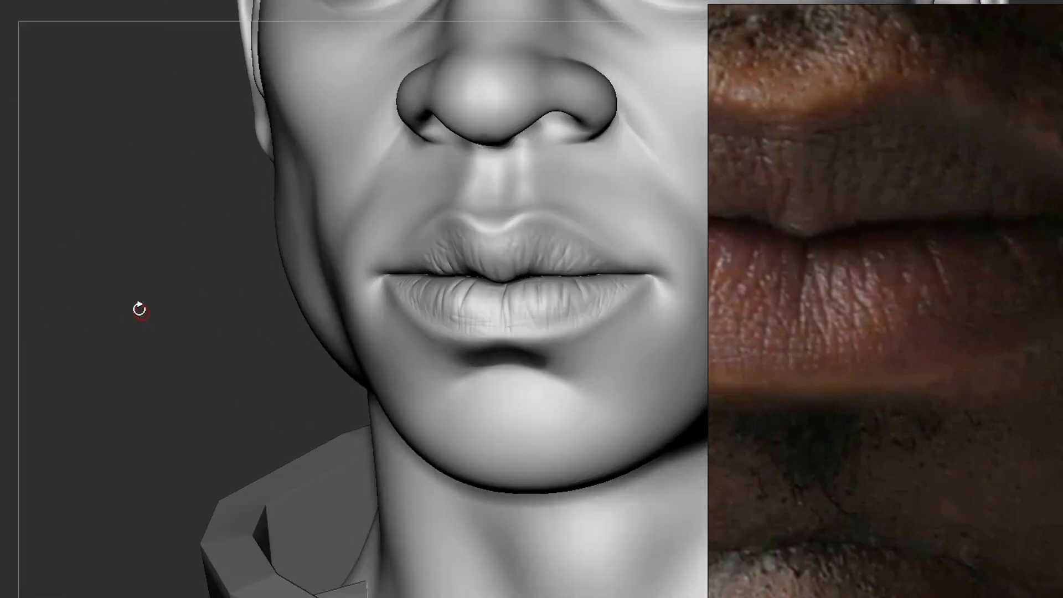
pyautogui.keyDown('alt'); pyautogui.moveTo(138, 309); pyautogui.dragTo(214, 307); pyautogui.keyUp('alt')
pyautogui.scroll(-3, 1019, 344)
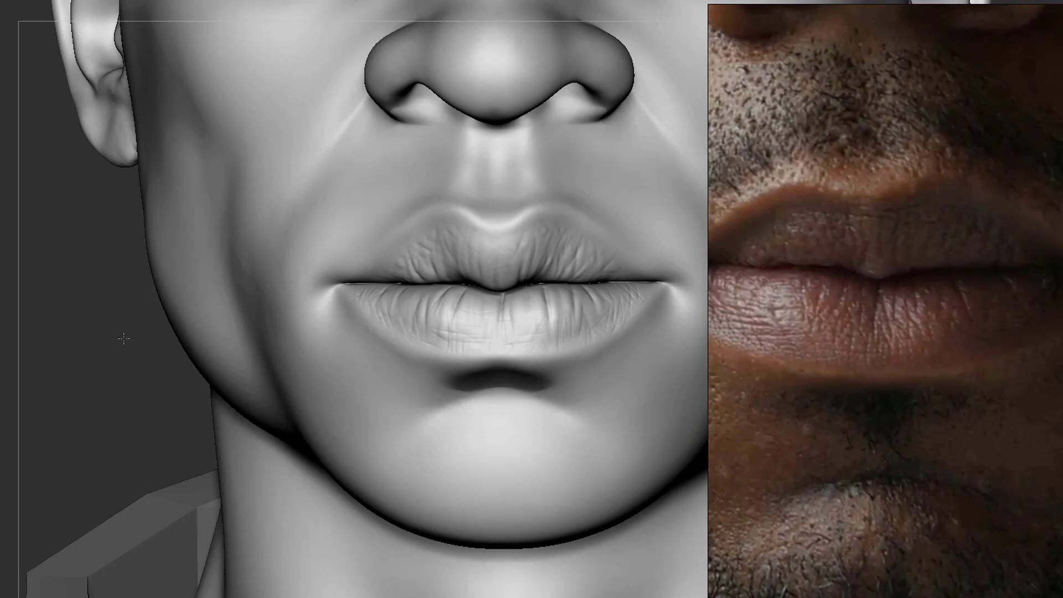
# - Carve fine horizontal creases across the upper lip's vertical wrinkles, following the pattern in the reference photo
pyautogui.moveTo(123, 338)
pyautogui.keyDown('alt'); pyautogui.mouseDown()
pyautogui.moveTo(47, 408)
pyautogui.moveTo(58, 390)
pyautogui.mouseUp(); pyautogui.keyUp('alt')
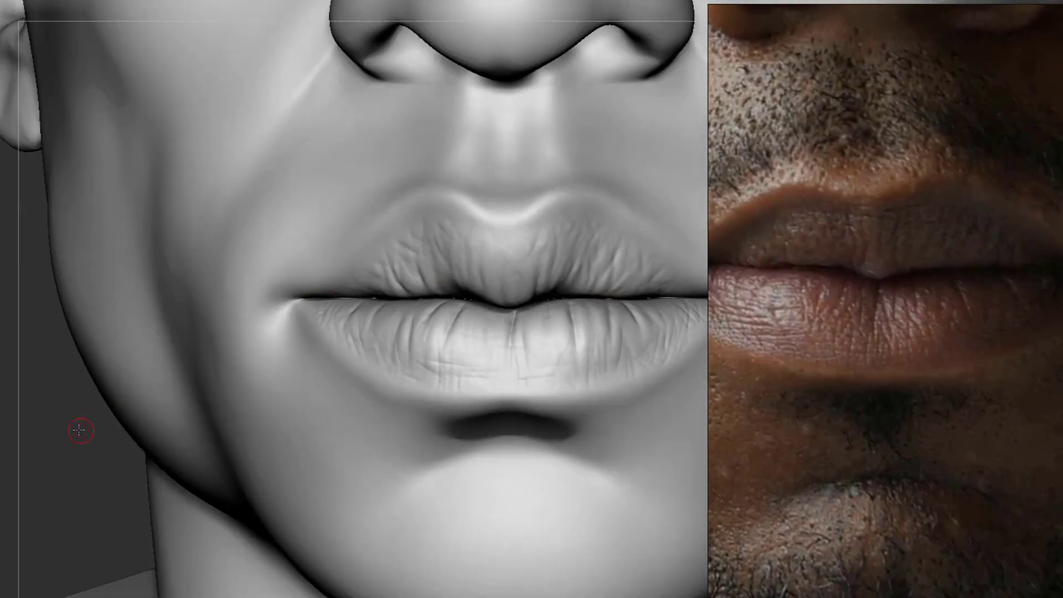
pyautogui.moveTo(78, 429); pyautogui.dragTo(119, 427)
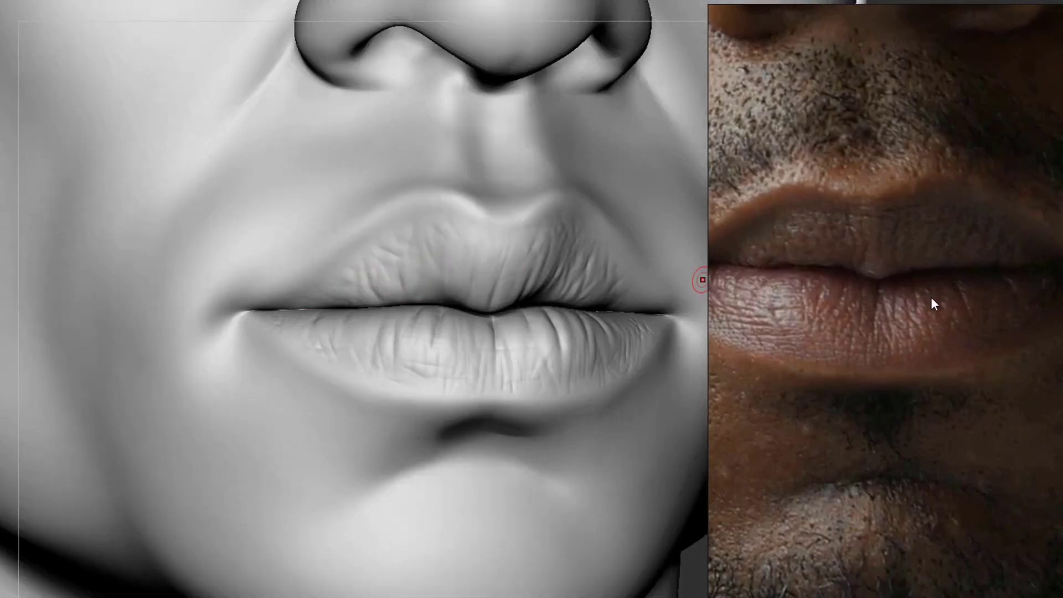
pyautogui.moveTo(530, 249); pyautogui.dragTo(583, 293, button='right')
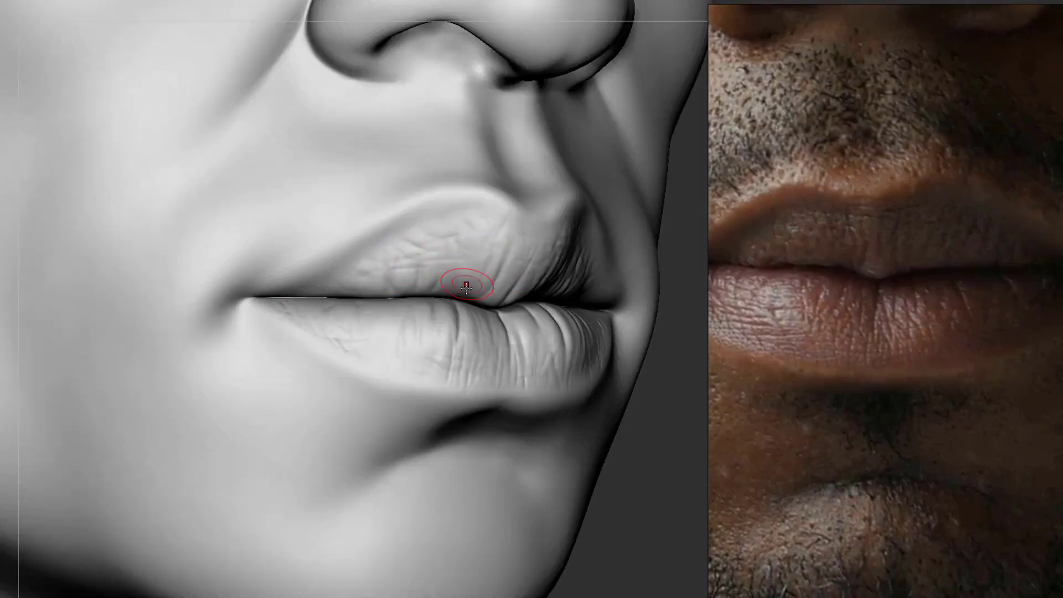
pyautogui.moveTo(463, 285)
pyautogui.mouseDown(button='right')
pyautogui.moveTo(644, 335)
pyautogui.moveTo(270, 340)
pyautogui.mouseUp(button='right')
pyautogui.keyDown('ctrl'); pyautogui.moveTo(84, 341); pyautogui.dragTo(83, 388, button='right'); pyautogui.keyUp('ctrl')
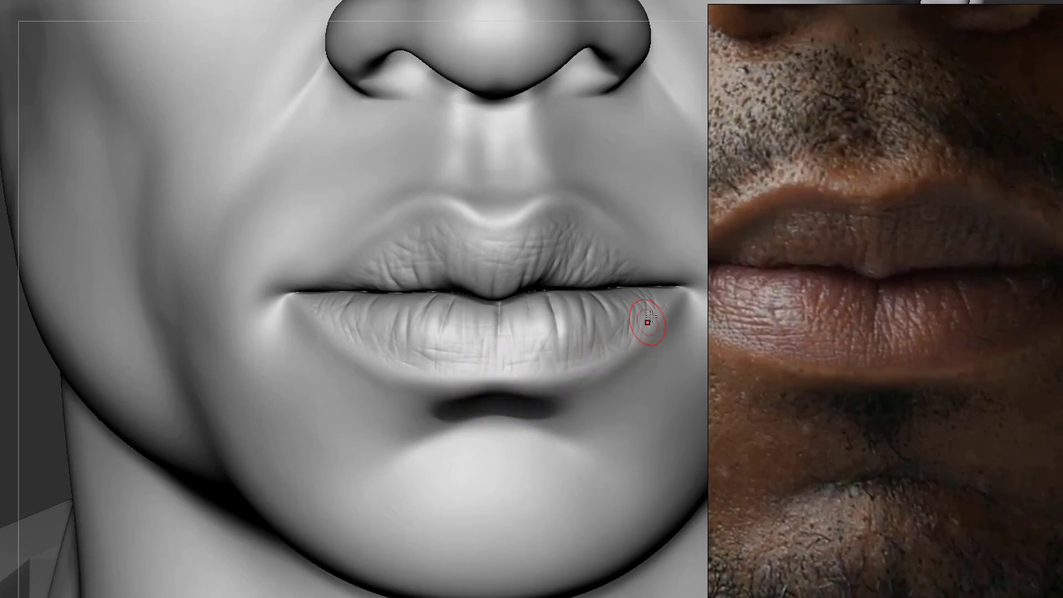
pyautogui.moveTo(41, 386); pyautogui.dragTo(580, 299)
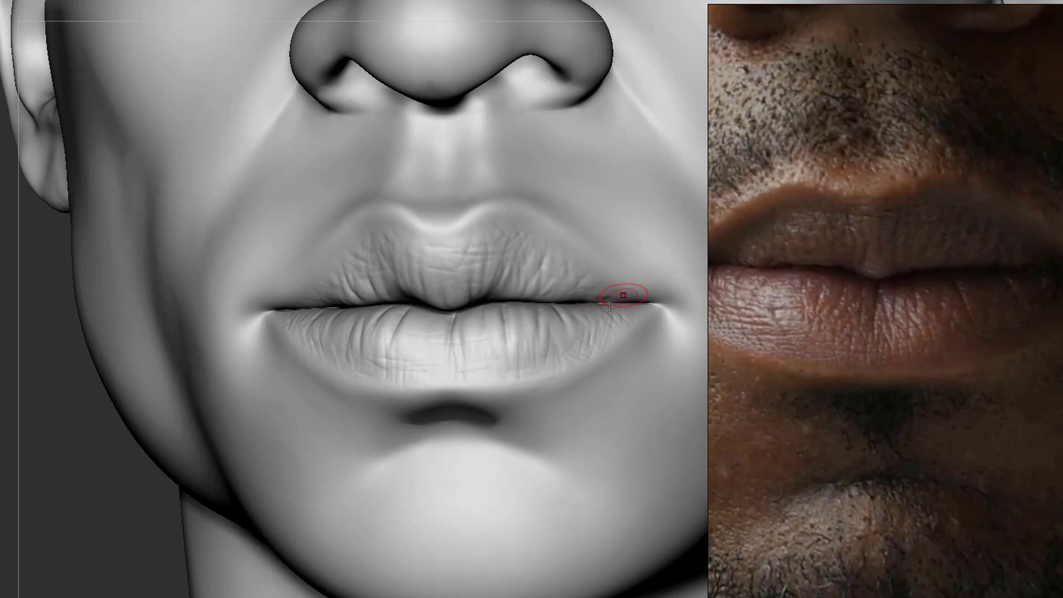
pyautogui.moveTo(111, 437)
pyautogui.keyDown('alt'); pyautogui.mouseDown()
pyautogui.moveTo(57, 458)
pyautogui.moveTo(101, 416)
pyautogui.mouseUp(); pyautogui.keyUp('alt')
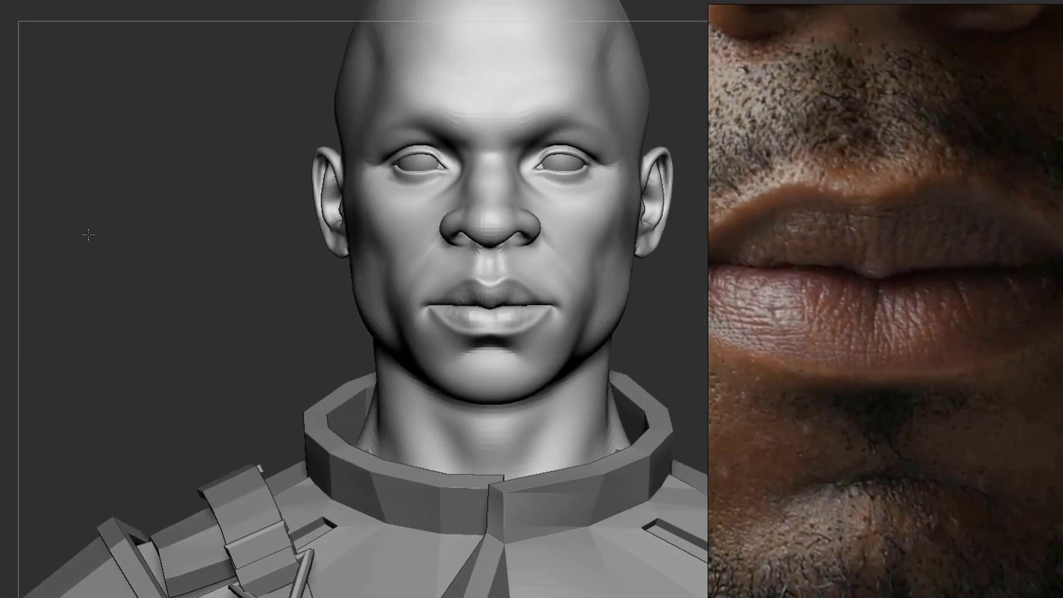
# - Compare the sculpted lips with the reference photo, examining the fine skin texture near the lower lip's outer corner and edge
pyautogui.moveTo(88, 235)
pyautogui.keyDown('alt'); pyautogui.mouseDown()
pyautogui.moveTo(116, 294)
pyautogui.moveTo(92, 297)
pyautogui.moveTo(148, 315)
pyautogui.mouseUp(); pyautogui.keyUp('alt')
pyautogui.moveTo(680, 288)
pyautogui.mouseDown()
pyautogui.moveTo(665, 271)
pyautogui.moveTo(683, 269)
pyautogui.moveTo(690, 337)
pyautogui.mouseUp()
pyautogui.moveTo(694, 375)
pyautogui.mouseDown()
pyautogui.moveTo(681, 375)
pyautogui.moveTo(695, 421)
pyautogui.mouseUp()
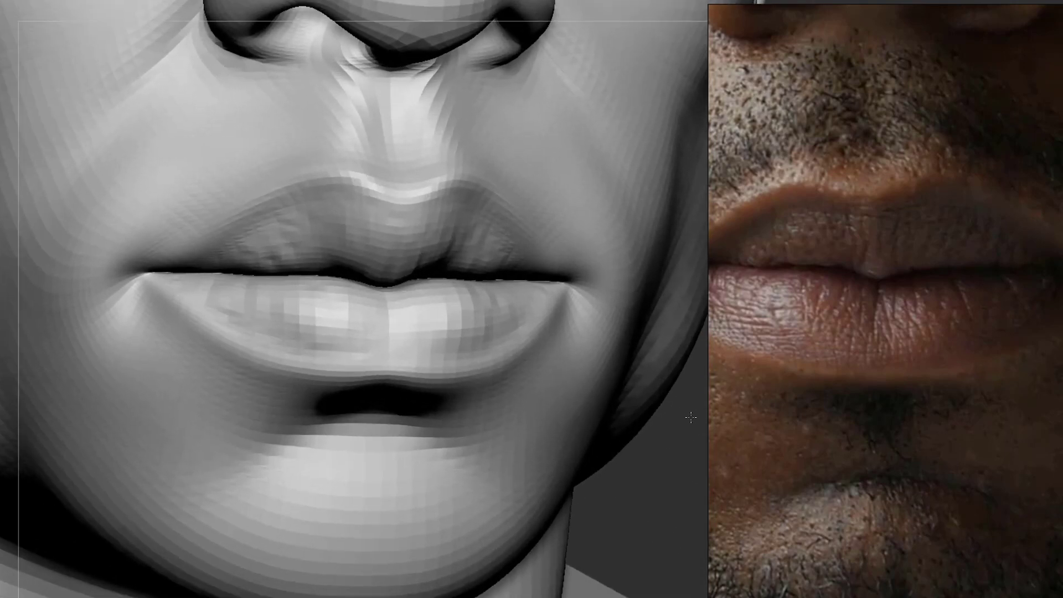
pyautogui.moveTo(893, 328); pyautogui.dragTo(1005, 327, button='middle')
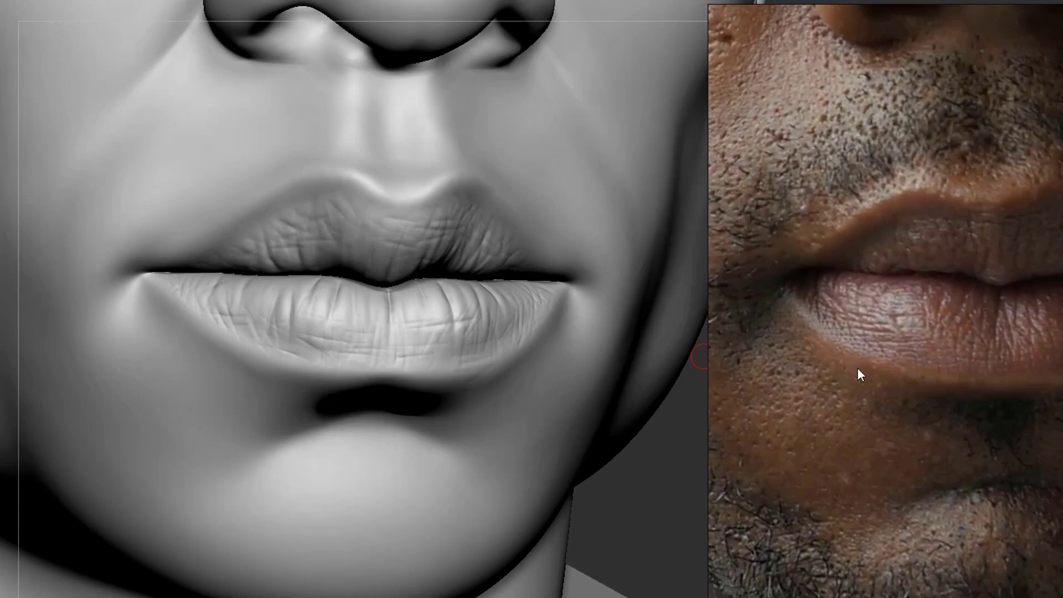
pyautogui.scroll(3, 830, 353)
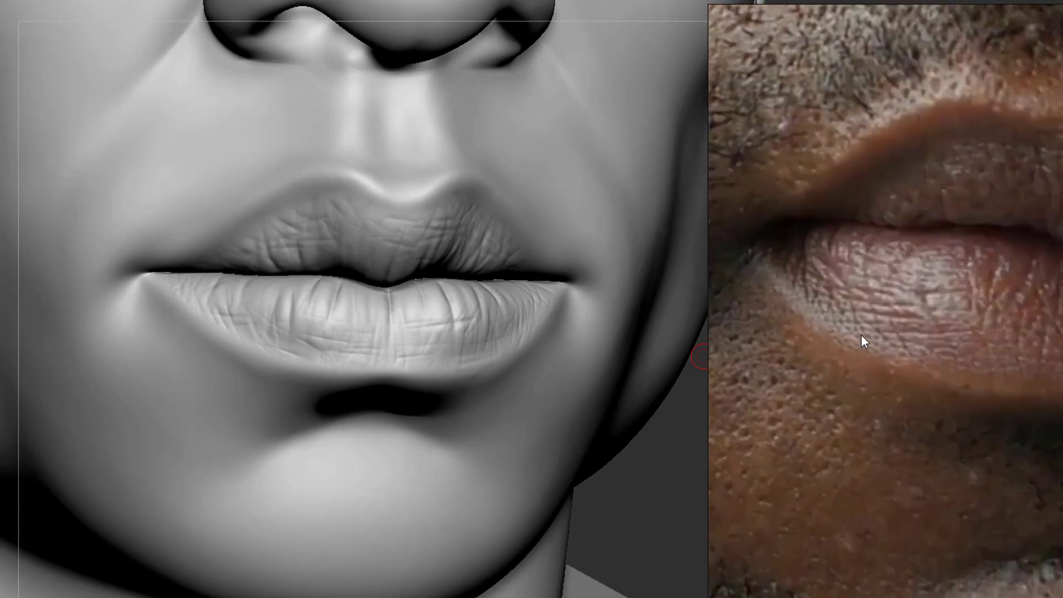
pyautogui.moveTo(616, 482); pyautogui.dragTo(653, 479)
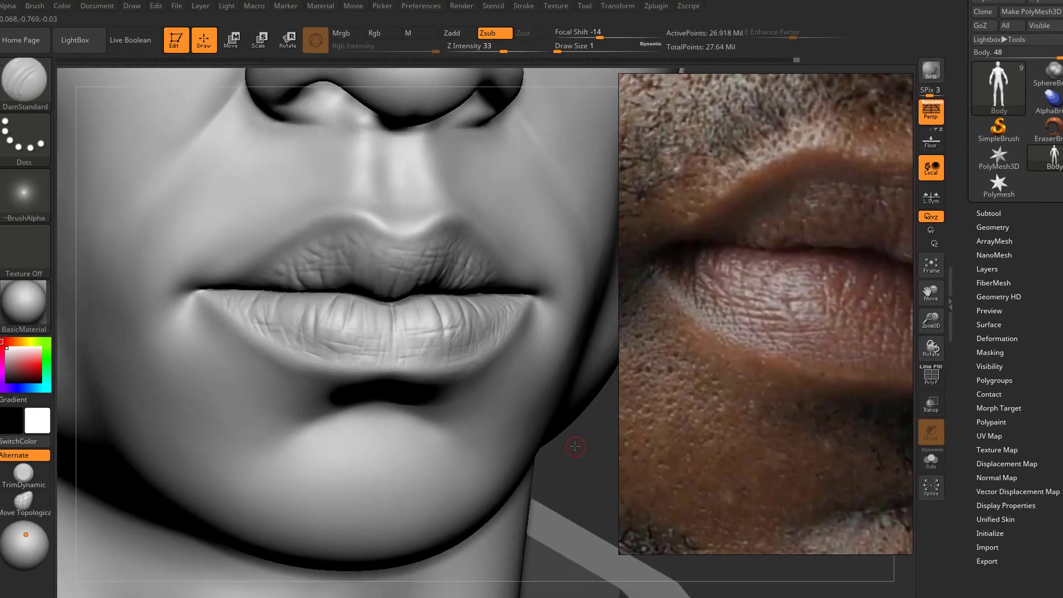
pyautogui.keyDown('alt'); pyautogui.moveTo(575, 446); pyautogui.dragTo(578, 470); pyautogui.keyUp('alt')
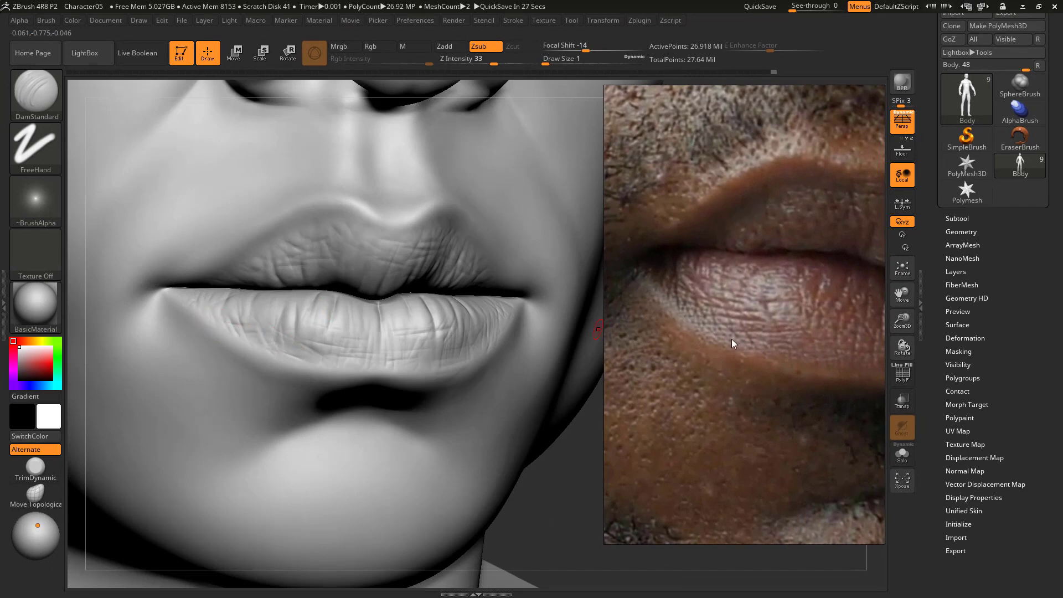
# - Load the 11-Spikes brush from the Skin folder of the LightBox brush library
pyautogui.click(85, 53)
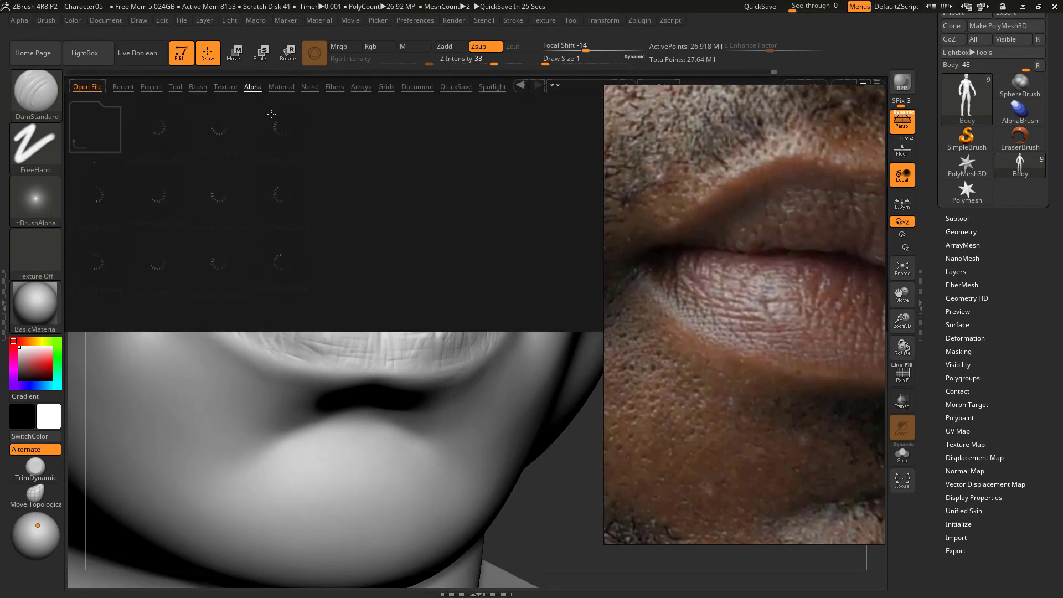
pyautogui.click(197, 87)
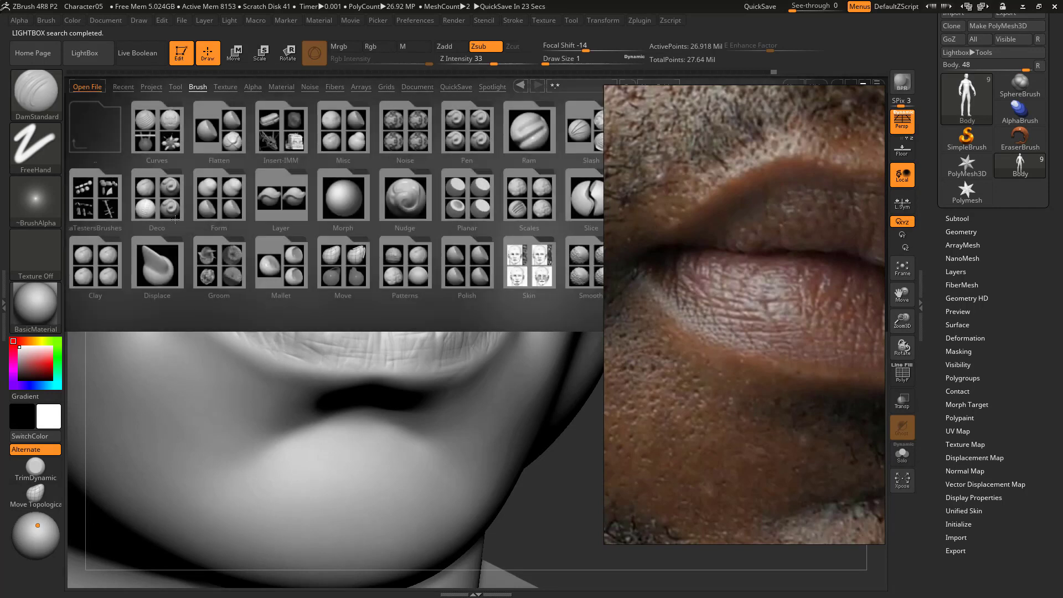
pyautogui.moveTo(407, 248); pyautogui.dragTo(152, 184)
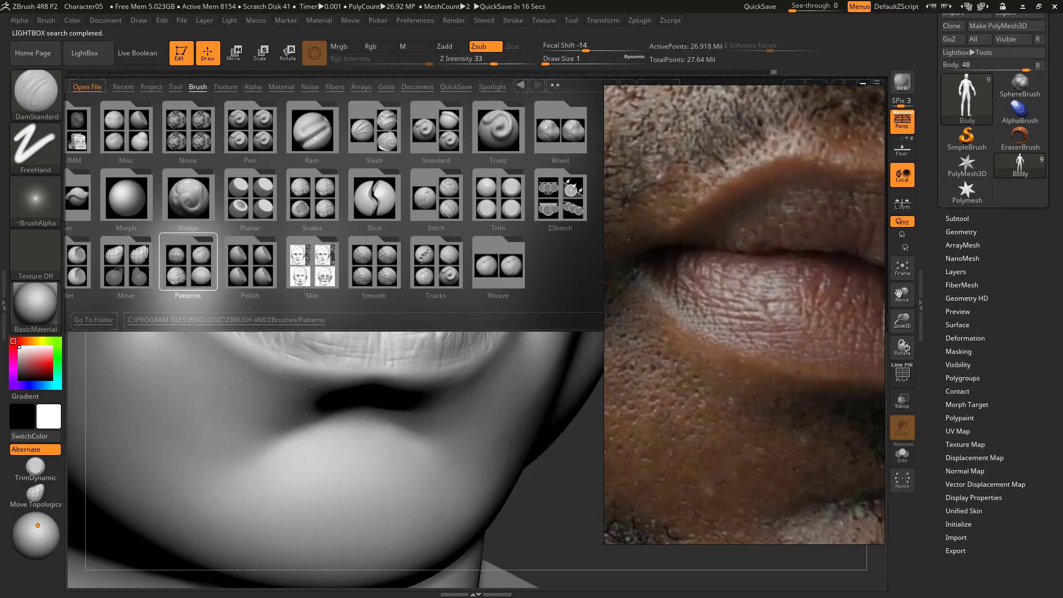
pyautogui.doubleClick(325, 271)
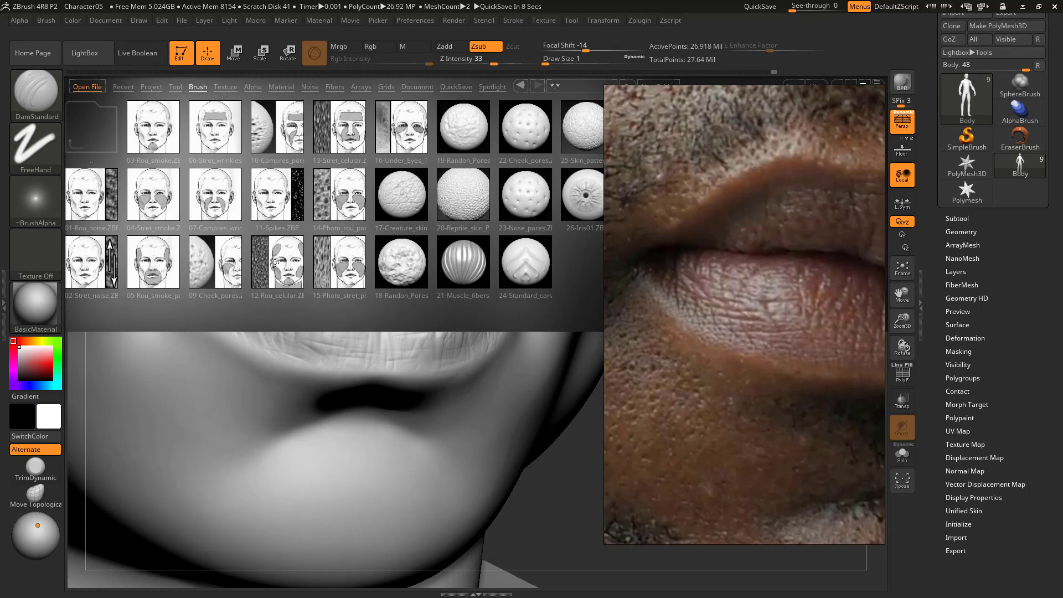
pyautogui.doubleClick(278, 216)
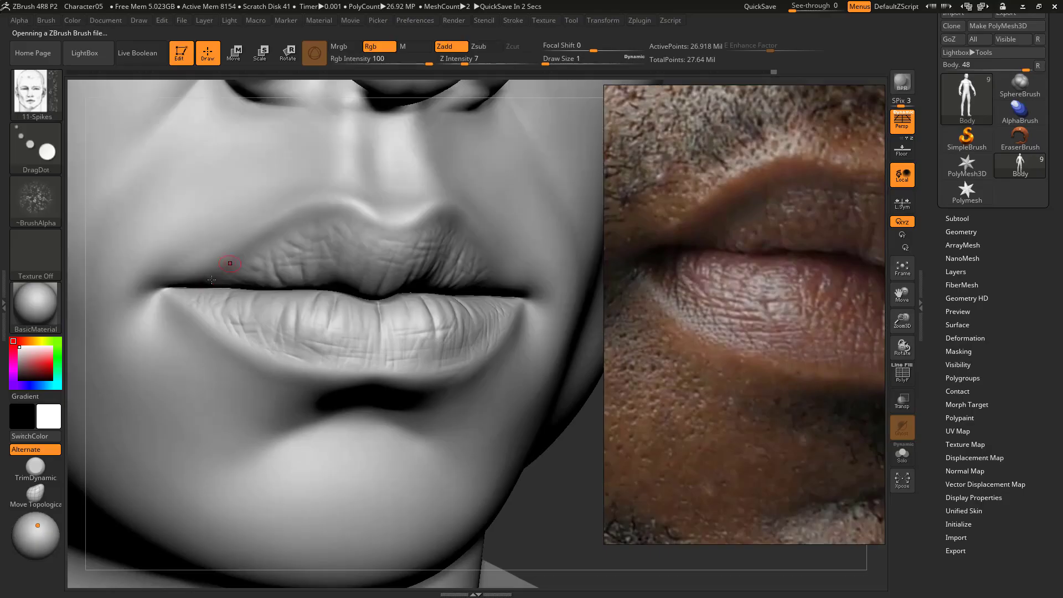
# - Stamp fine 11-Spikes skin texture along the lower lip's outer corner and edge, using draw size 4 and Z intensity 11
pyautogui.keyDown('alt'); pyautogui.moveTo(173, 277); pyautogui.dragTo(448, 380, button='right'); pyautogui.keyUp('alt')
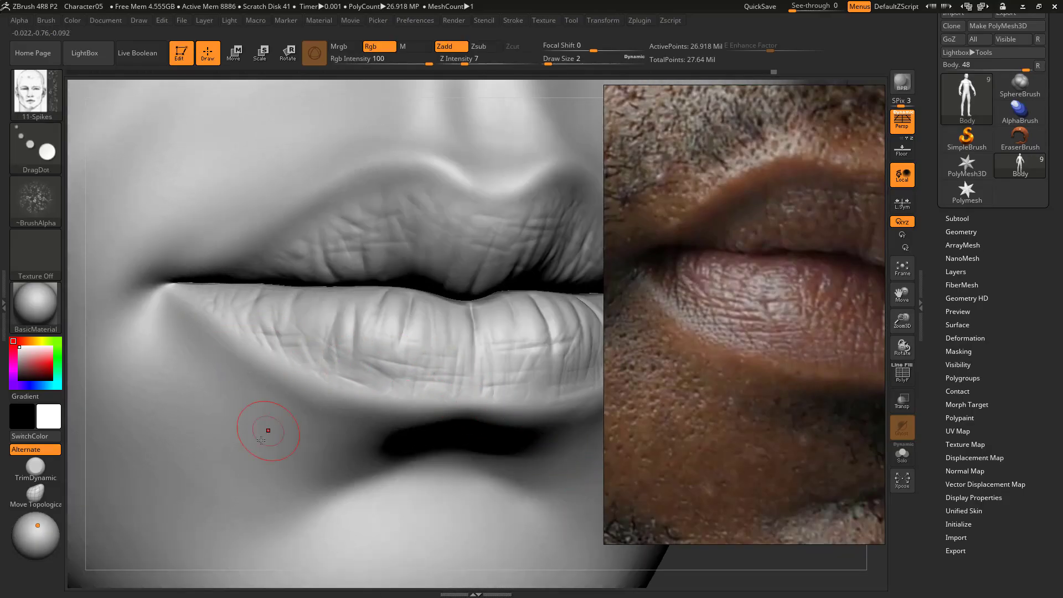
pyautogui.press('ctrl')
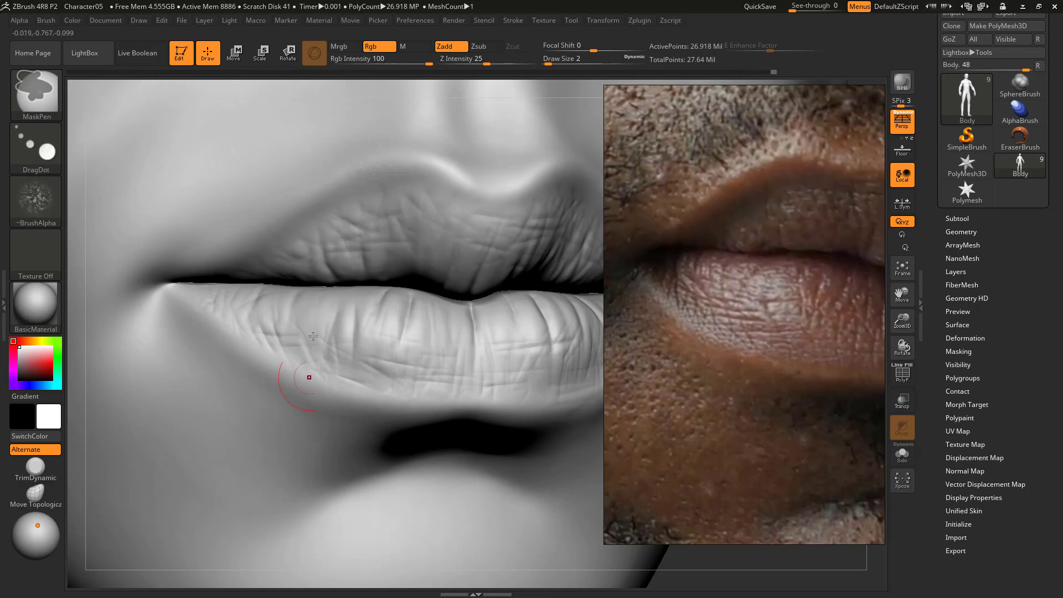
pyautogui.press('s')
pyautogui.moveTo(244, 348); pyautogui.dragTo(248, 348)
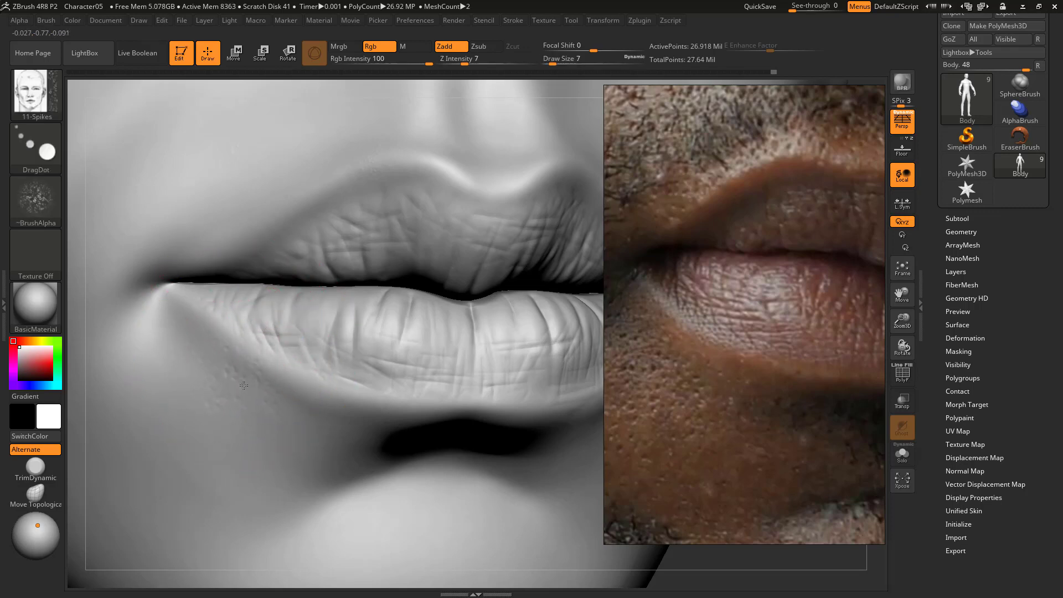
pyautogui.press('ctrl')
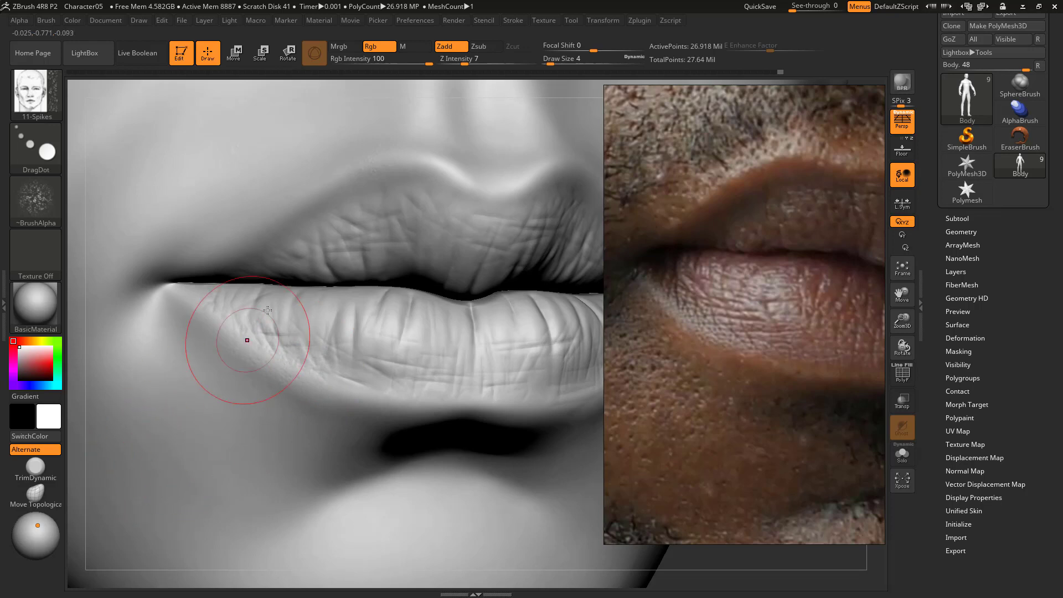
pyautogui.press('ctrl')
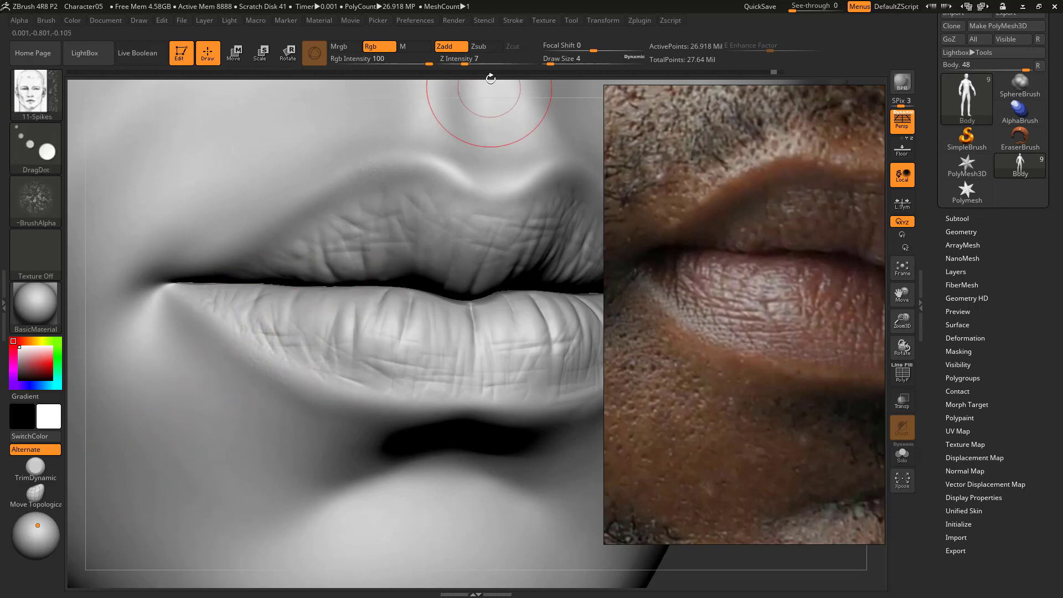
pyautogui.press('ctrl')
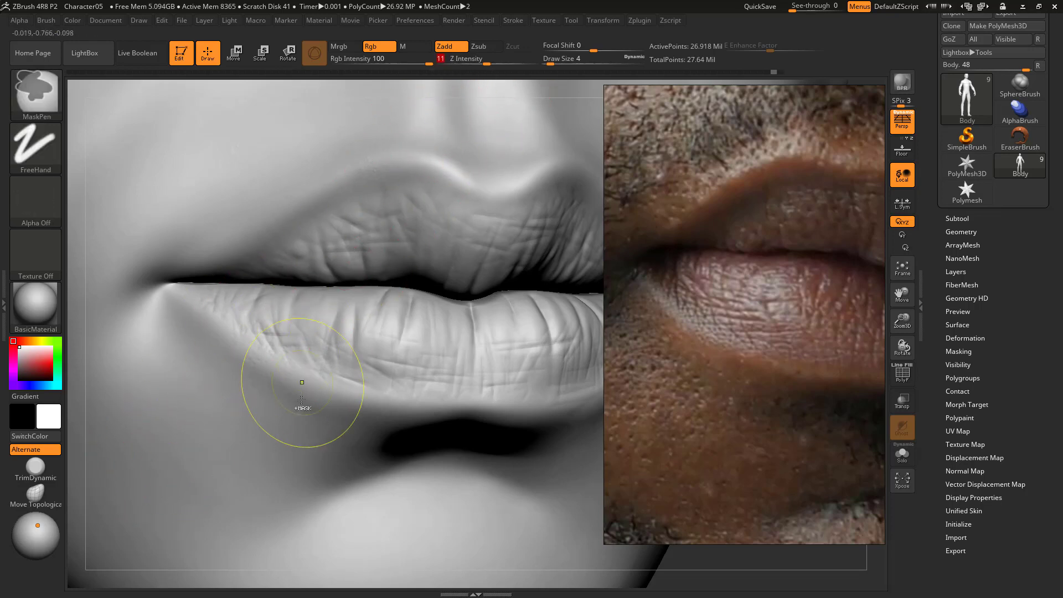
pyautogui.moveTo(239, 359); pyautogui.dragTo(250, 343)
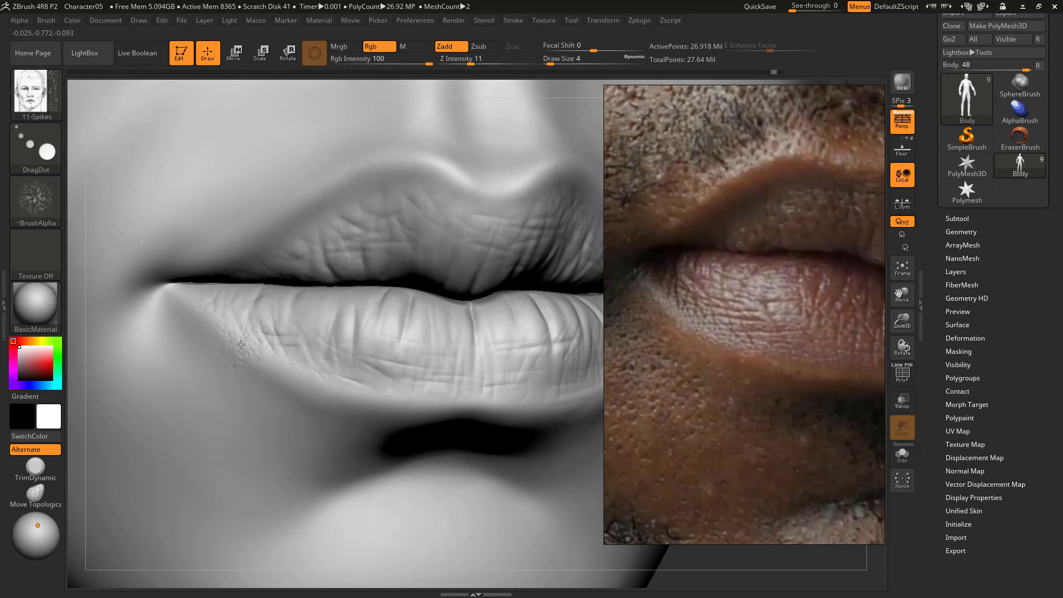
pyautogui.keyDown('alt'); pyautogui.moveTo(245, 348); pyautogui.dragTo(313, 382); pyautogui.keyUp('alt')
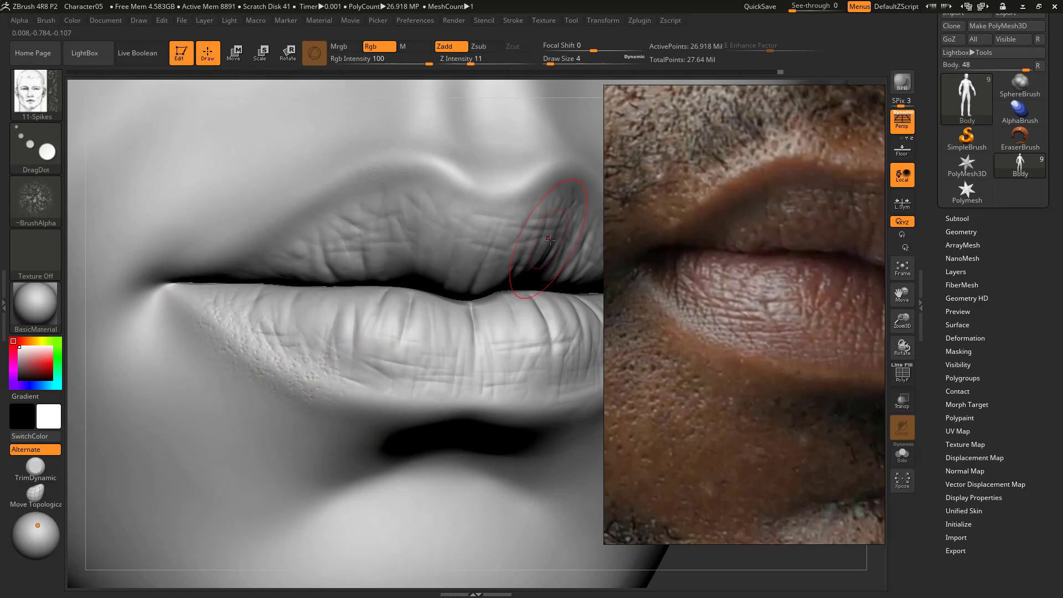
# - Drop the body one subdivision level and stamp broader 11-Spikes texture over the lips with a larger brush
pyautogui.moveTo(573, 81)
pyautogui.keyDown('alt'); pyautogui.mouseDown()
pyautogui.moveTo(534, 281)
pyautogui.moveTo(537, 268)
pyautogui.moveTo(564, 318)
pyautogui.moveTo(549, 321)
pyautogui.moveTo(554, 338)
pyautogui.mouseUp(); pyautogui.keyUp('alt')
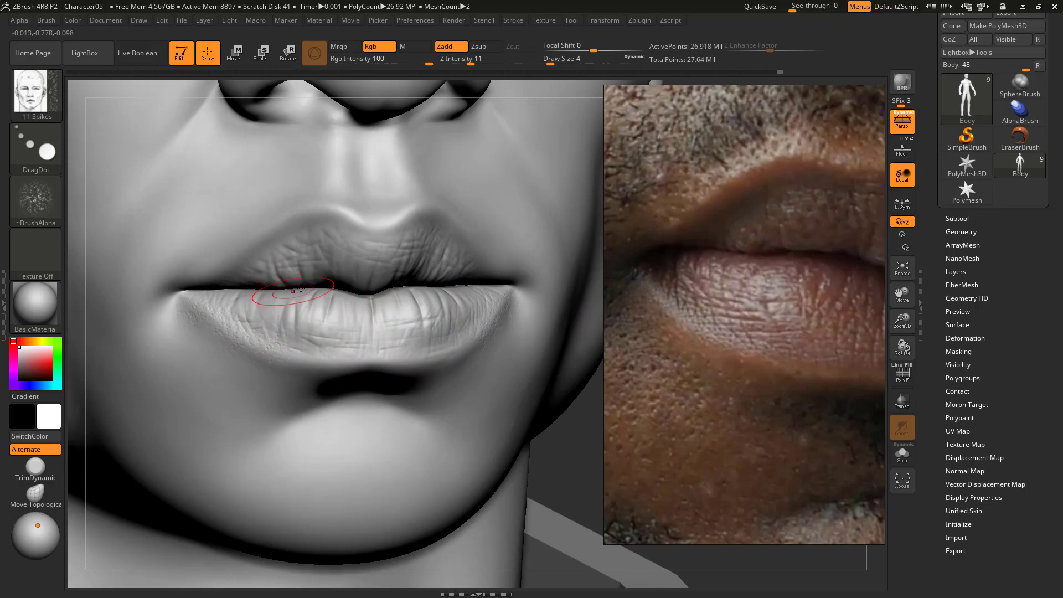
pyautogui.press('shift')
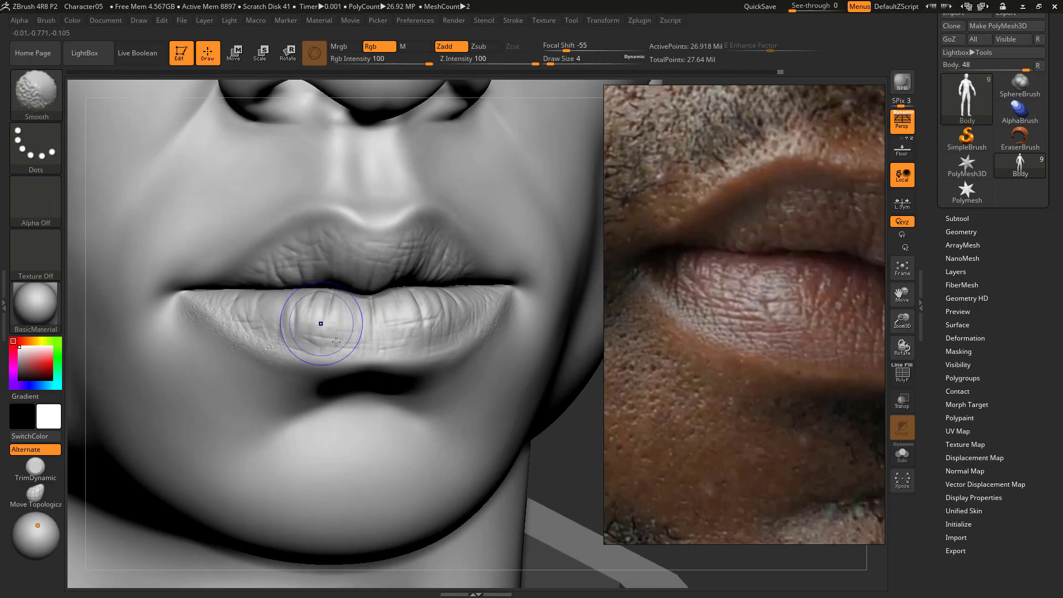
pyautogui.hotkey('shift', 'd')
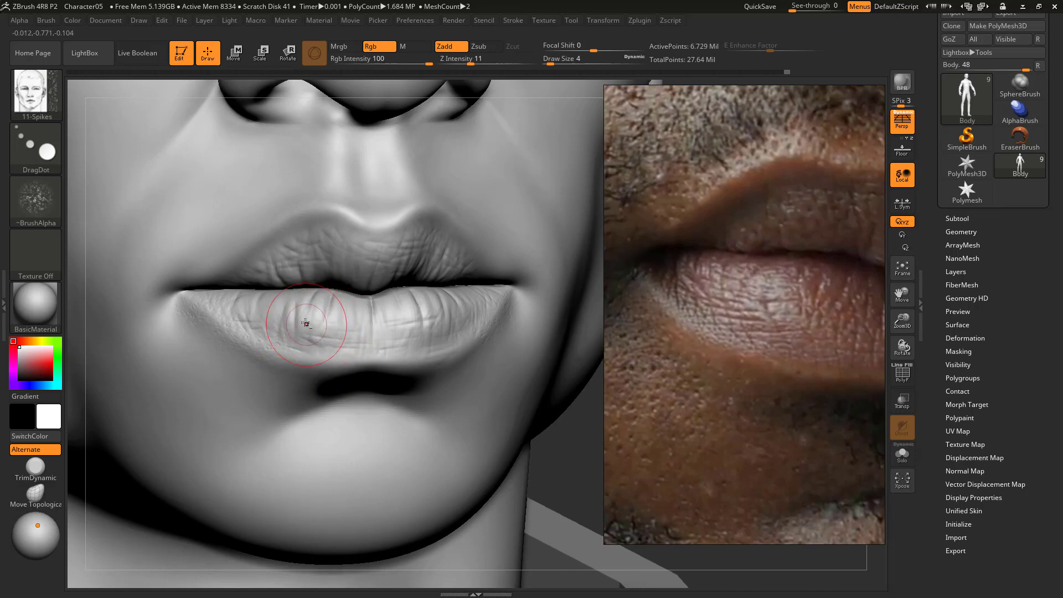
pyautogui.moveTo(306, 324); pyautogui.dragTo(299, 321)
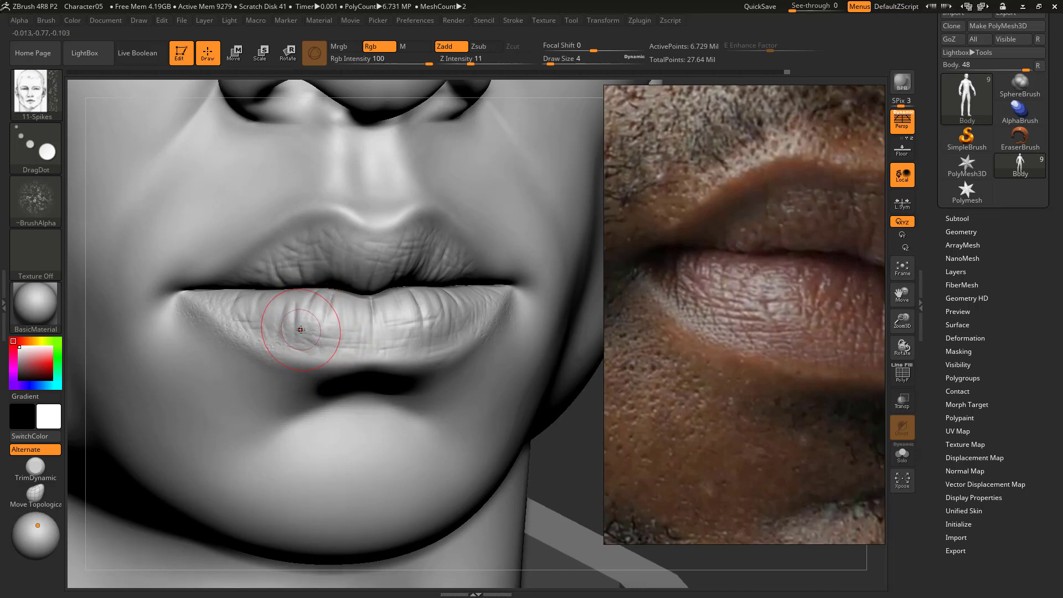
pyautogui.press('ctrl')
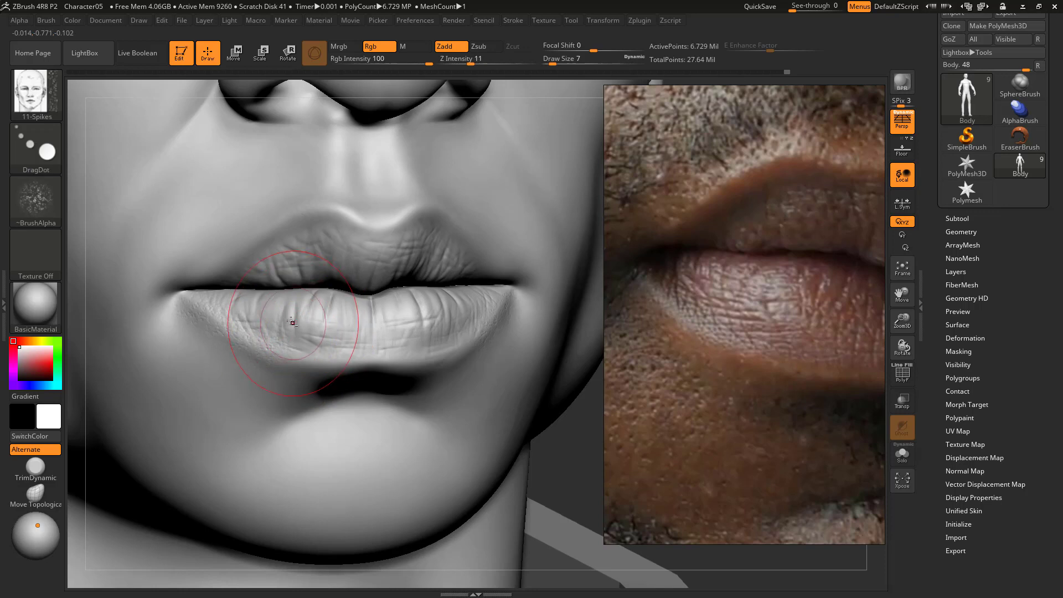
pyautogui.moveTo(294, 316); pyautogui.dragTo(286, 307)
pyautogui.press('ctrl')
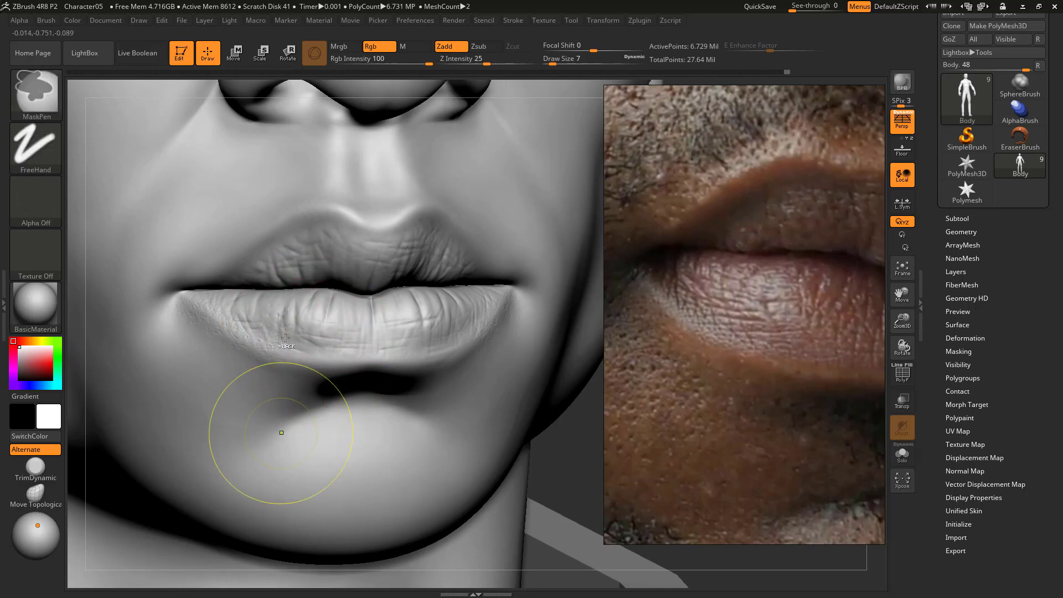
pyautogui.press('s')
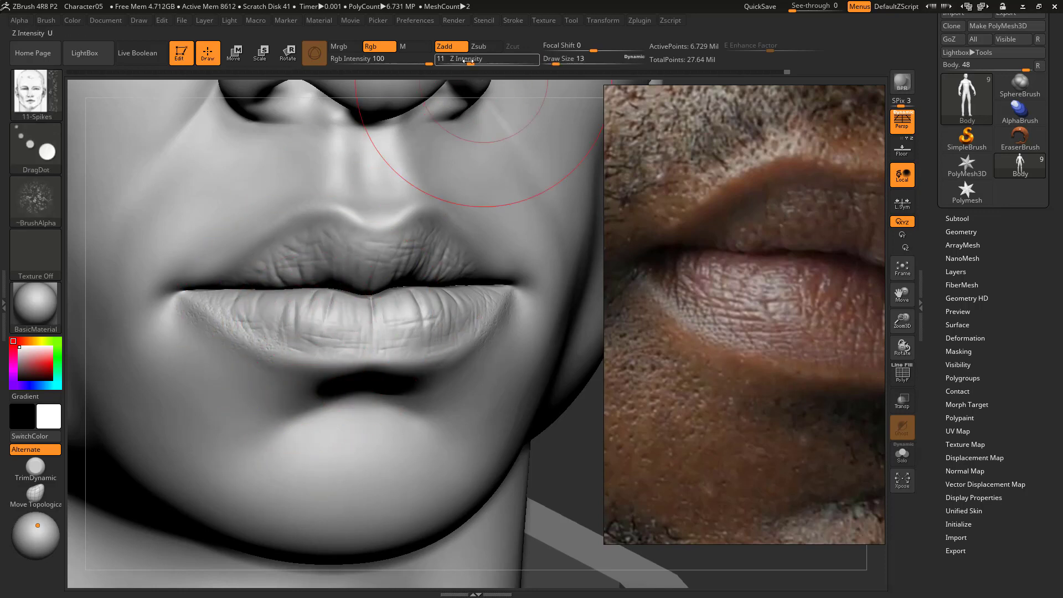
pyautogui.click(463, 60)
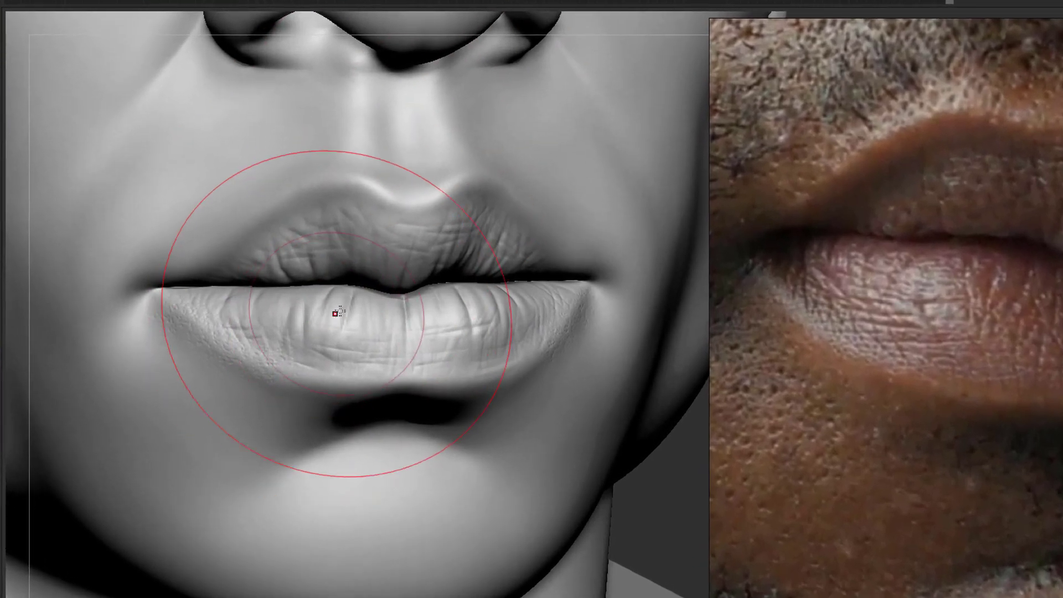
pyautogui.press('s')
pyautogui.moveTo(337, 303); pyautogui.dragTo(327, 303)
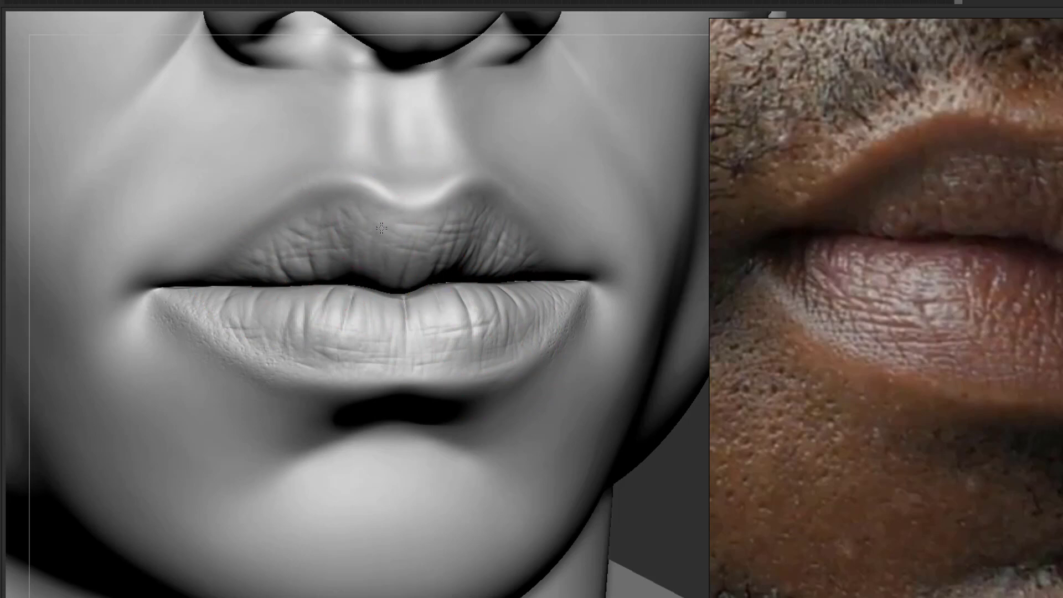
# - Extend the 11-Spikes texture across the lower lip's sides towards the outer corner, adjusting the brush size
pyautogui.moveTo(682, 495); pyautogui.dragTo(737, 498)
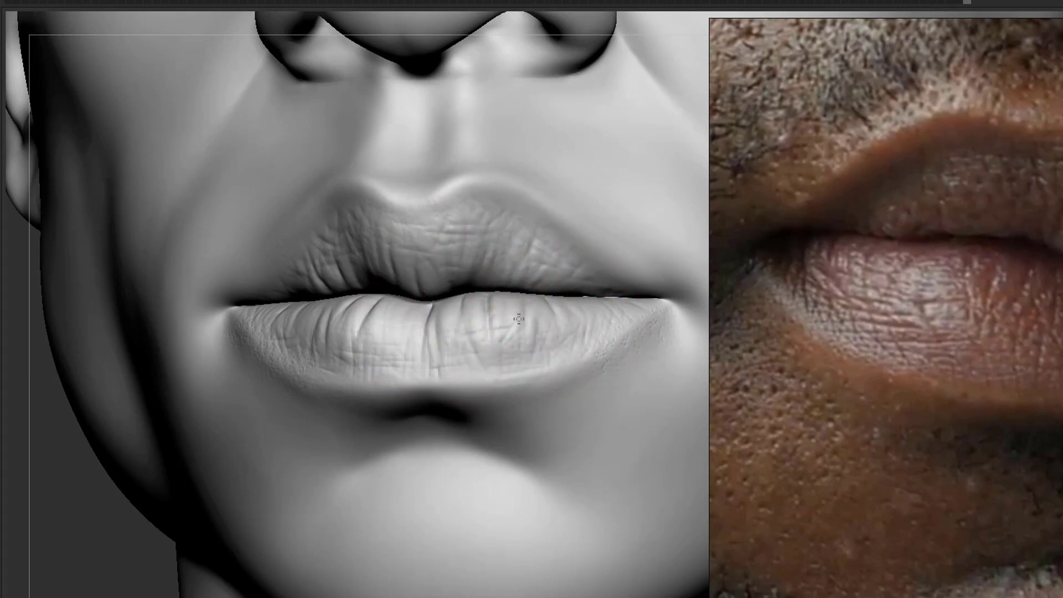
pyautogui.moveTo(83, 482); pyautogui.dragTo(178, 443)
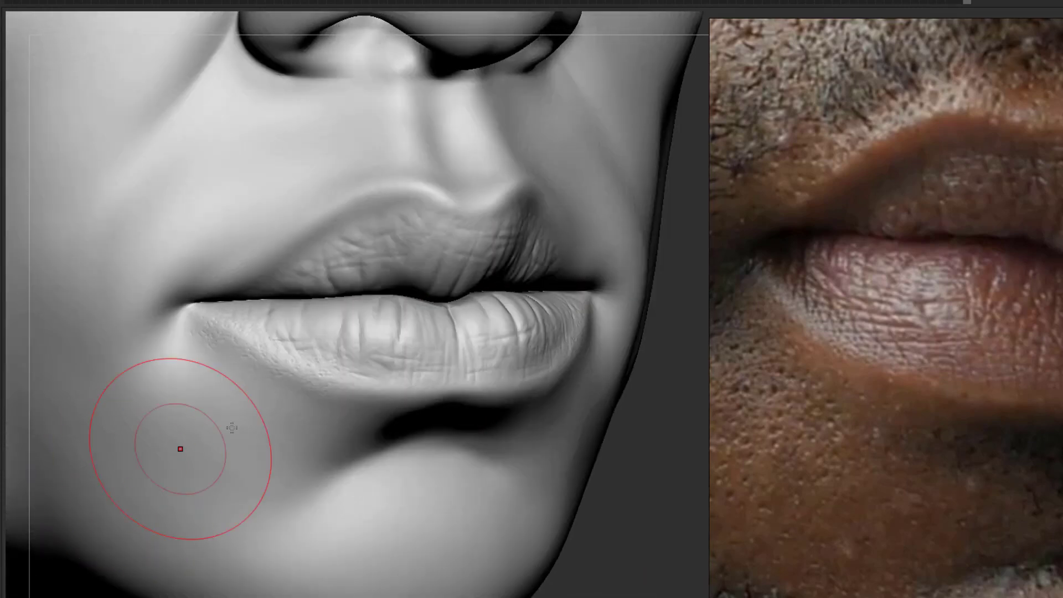
pyautogui.moveTo(685, 380); pyautogui.dragTo(614, 382)
pyautogui.press('s')
pyautogui.moveTo(291, 357); pyautogui.dragTo(286, 358)
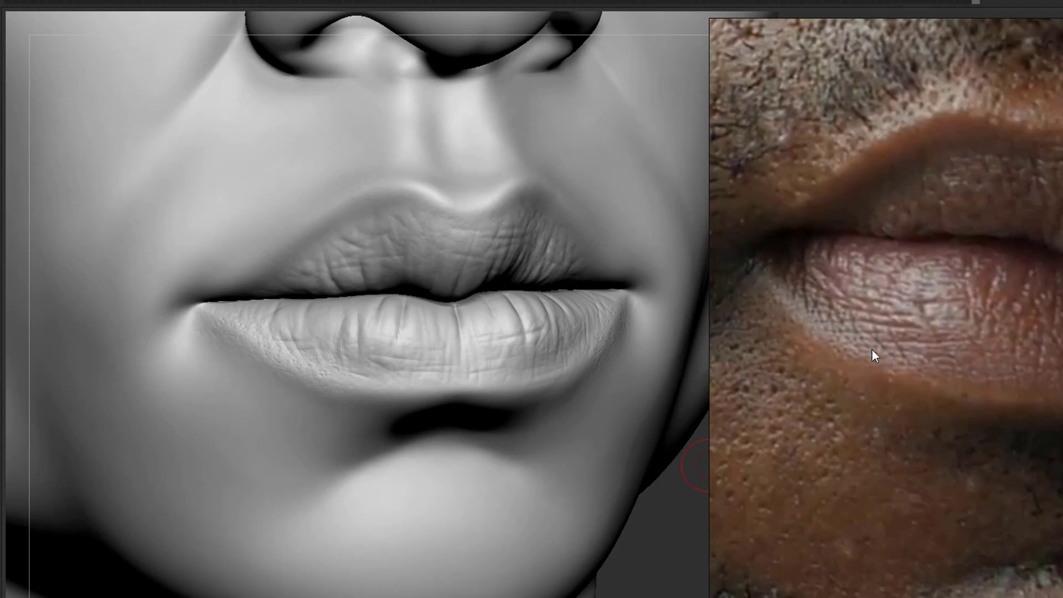
# - Sculpt subtle volume at the lower lip's outer corner with the Standard brush, following the wider mouth reference photo
pyautogui.scroll(-3, 875, 351)
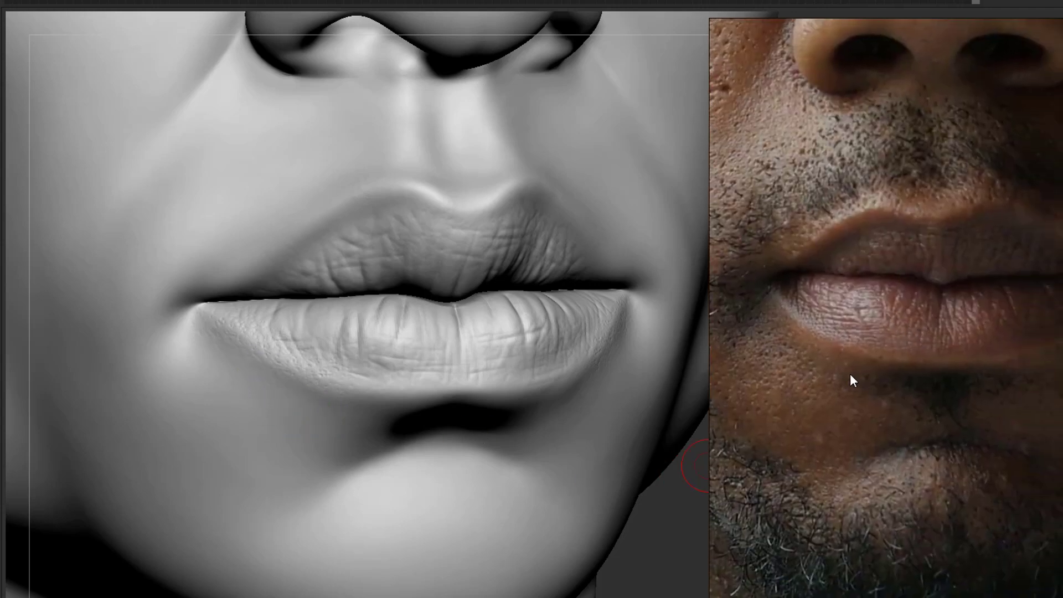
pyautogui.moveTo(653, 548); pyautogui.dragTo(651, 548)
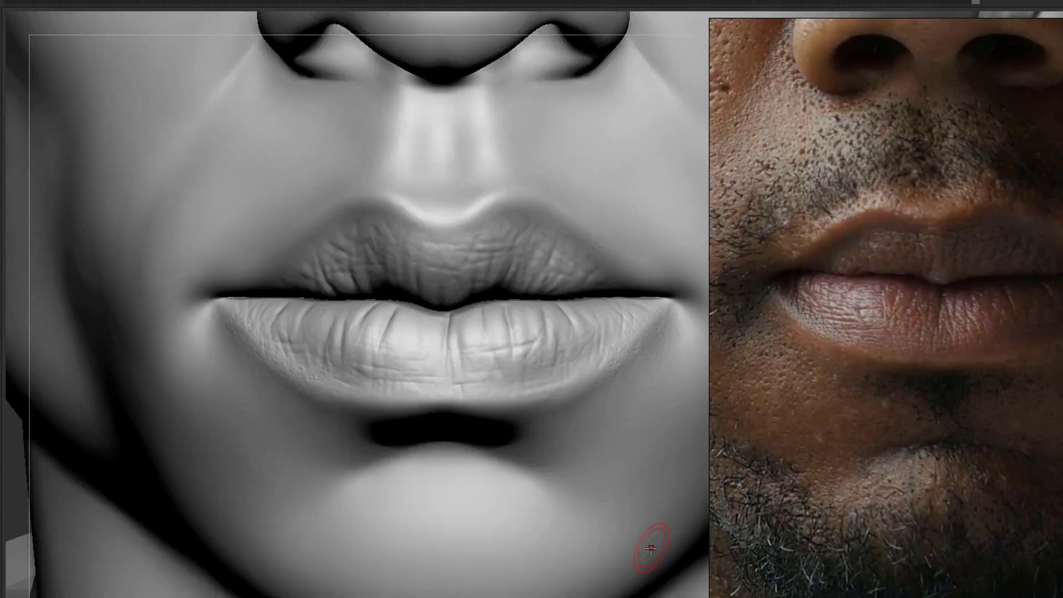
pyautogui.moveTo(250, 332); pyautogui.dragTo(460, 316)
pyautogui.moveTo(36, 398); pyautogui.dragTo(37, 395)
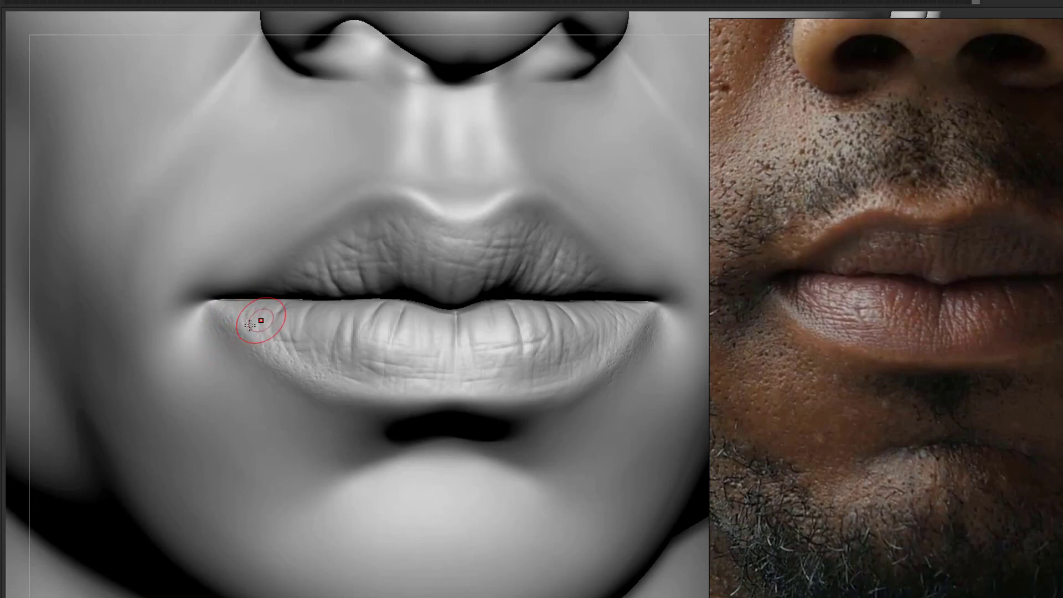
pyautogui.press('b')
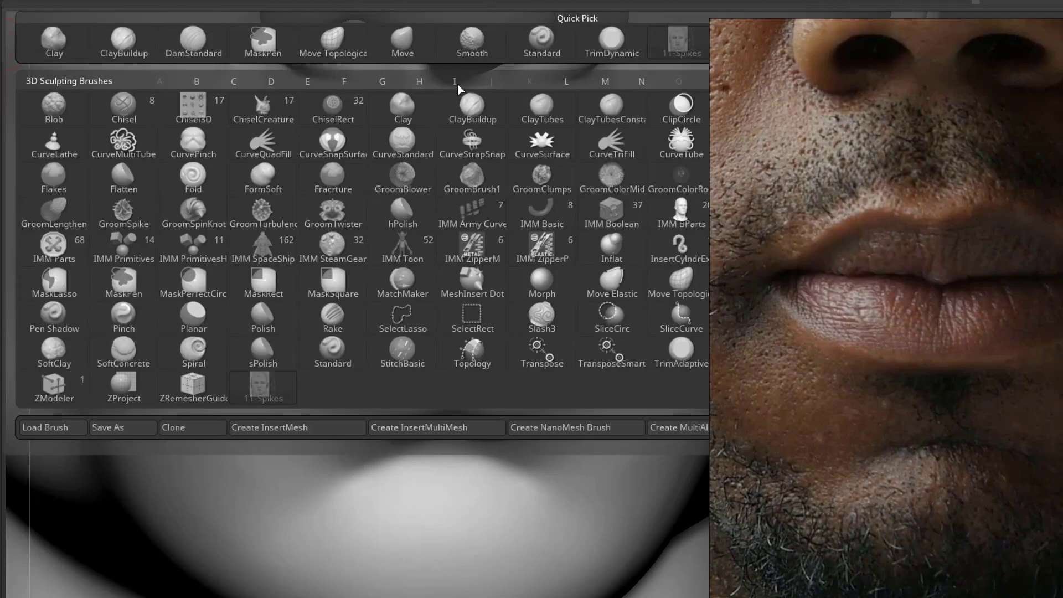
pyautogui.click(550, 40)
pyautogui.press('s')
pyautogui.moveTo(262, 333); pyautogui.dragTo(267, 335)
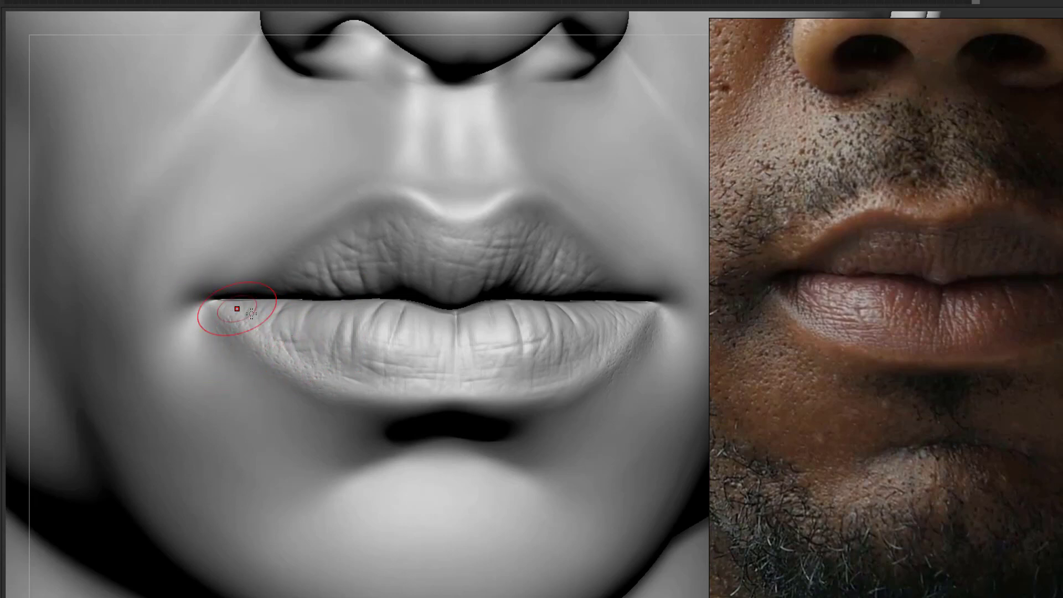
pyautogui.moveTo(251, 314)
pyautogui.mouseDown()
pyautogui.moveTo(299, 318)
pyautogui.moveTo(355, 290)
pyautogui.mouseUp()
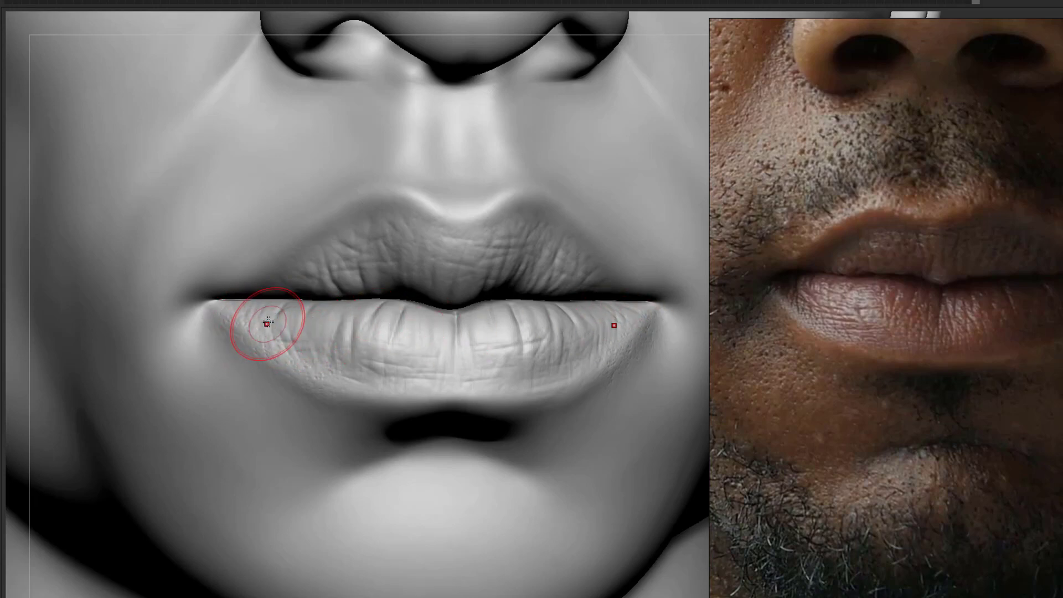
# - Resize the Standard brush and shape soft volume between the vertical wrinkles from the lower lip's corner towards its centre
pyautogui.press('s')
pyautogui.moveTo(264, 319)
pyautogui.mouseDown()
pyautogui.moveTo(252, 318)
pyautogui.moveTo(270, 320)
pyautogui.mouseUp()
pyautogui.press('s')
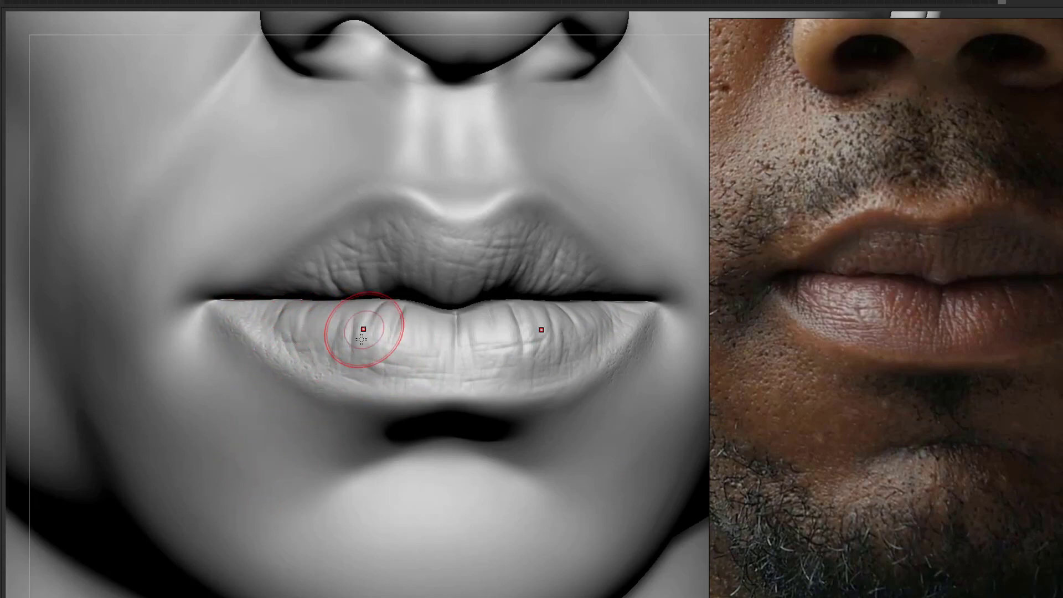
# - Sculpt subtle volume along the upper lip from its peak towards the outer corner, and check the lips against the whole head
pyautogui.moveTo(20, 249); pyautogui.dragTo(109, 256)
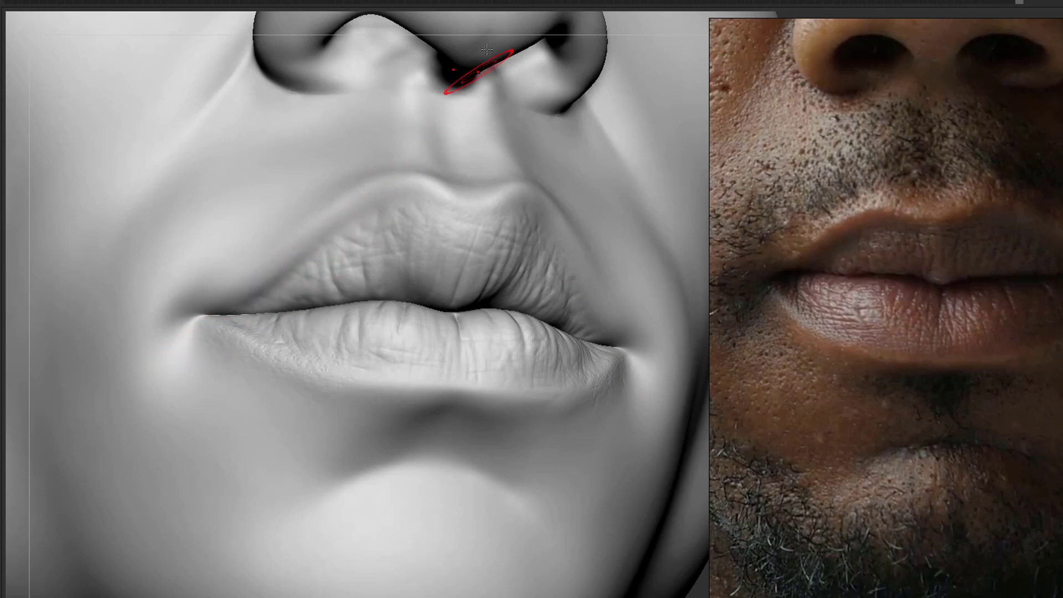
pyautogui.moveTo(516, 55)
pyautogui.mouseDown(button='right')
pyautogui.moveTo(510, 41)
pyautogui.moveTo(488, 52)
pyautogui.mouseUp(button='right')
pyautogui.moveTo(402, 202)
pyautogui.mouseDown()
pyautogui.moveTo(439, 214)
pyautogui.moveTo(461, 239)
pyautogui.moveTo(344, 284)
pyautogui.moveTo(280, 266)
pyautogui.mouseUp()
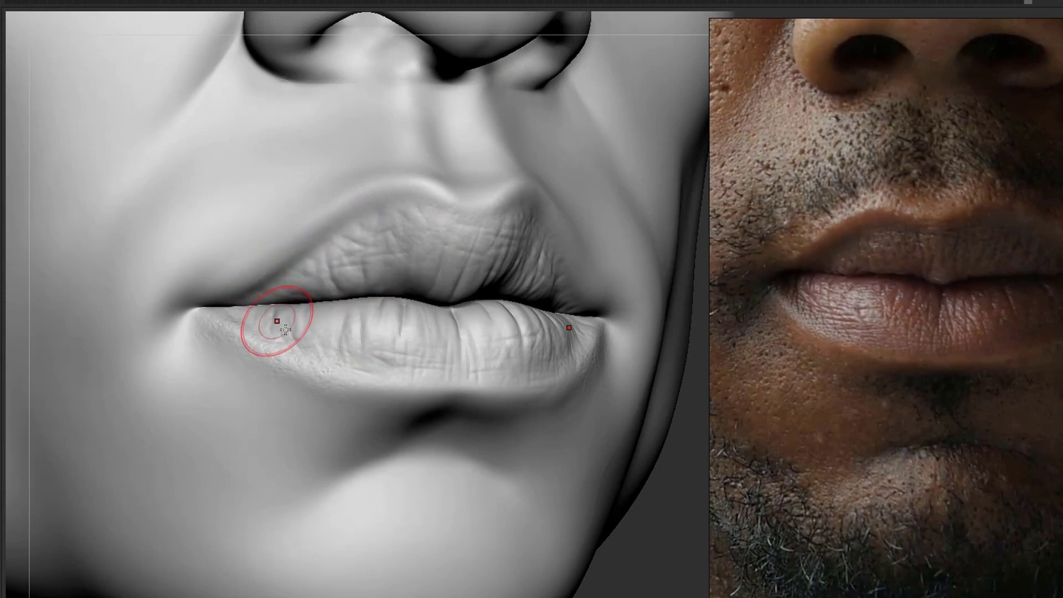
pyautogui.moveTo(696, 505)
pyautogui.mouseDown(button='right')
pyautogui.moveTo(640, 501)
pyautogui.moveTo(658, 489)
pyautogui.mouseUp(button='right')
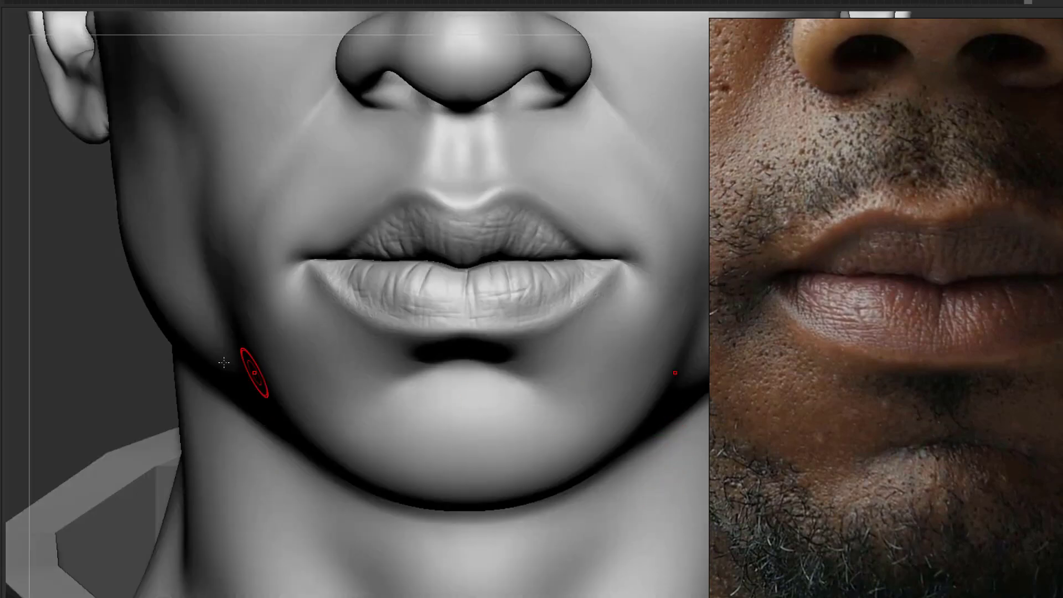
pyautogui.moveTo(109, 345)
pyautogui.mouseDown(button='right')
pyautogui.moveTo(59, 315)
pyautogui.moveTo(147, 290)
pyautogui.moveTo(85, 270)
pyautogui.moveTo(90, 335)
pyautogui.moveTo(91, 315)
pyautogui.moveTo(114, 337)
pyautogui.mouseUp(button='right')
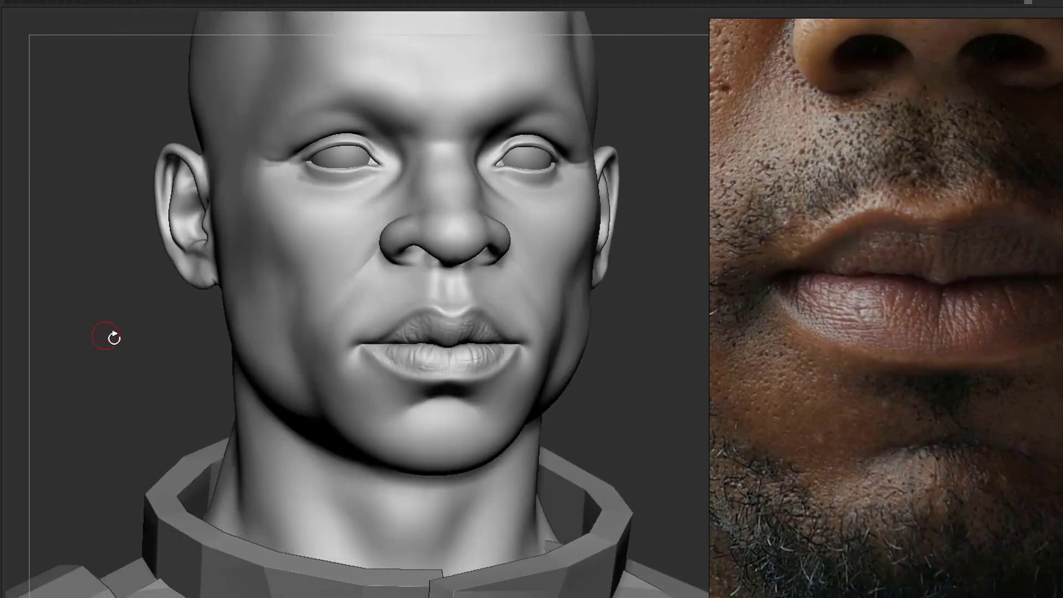